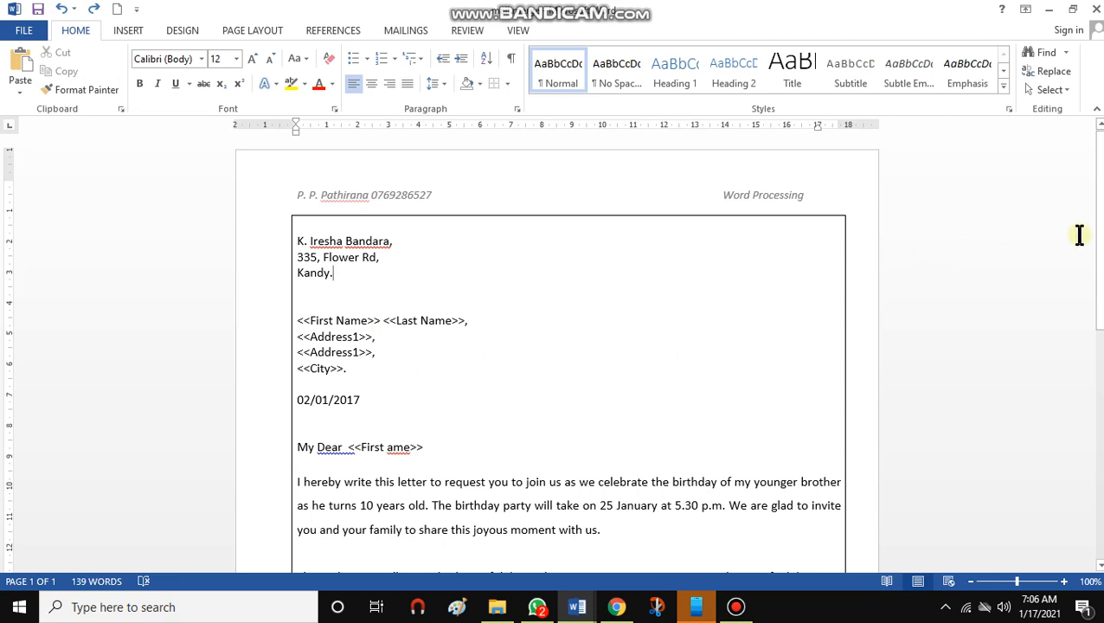
Make the four recipient merge-field lines of the address block bold
scroll(1077, 385, down, 3)
scroll(1077, 385, down, 7)
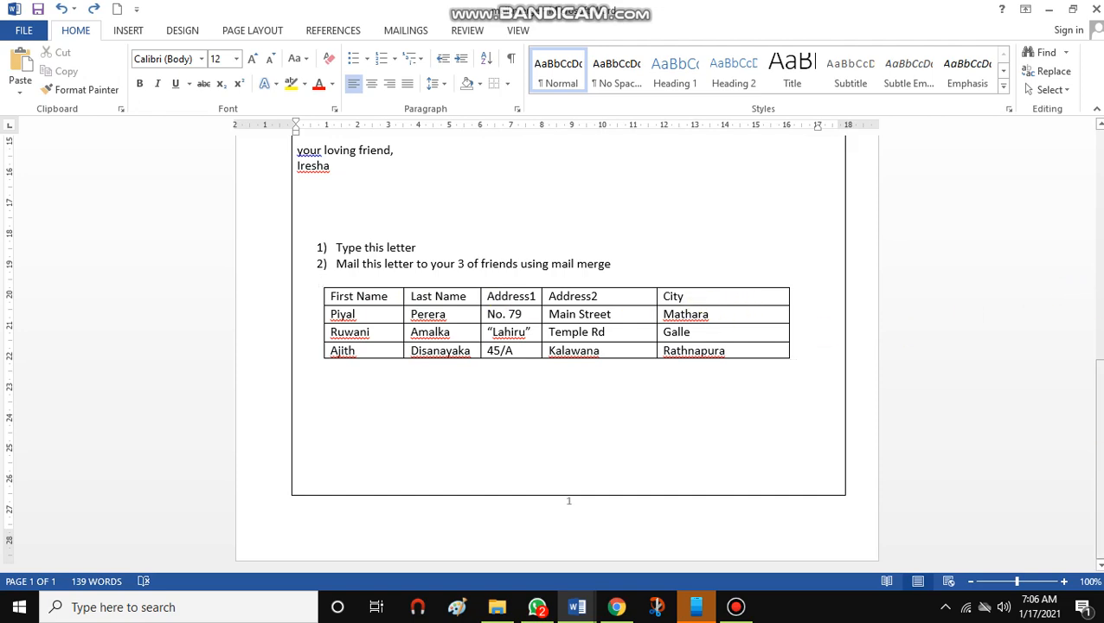
drag(1096, 438, 1077, 192)
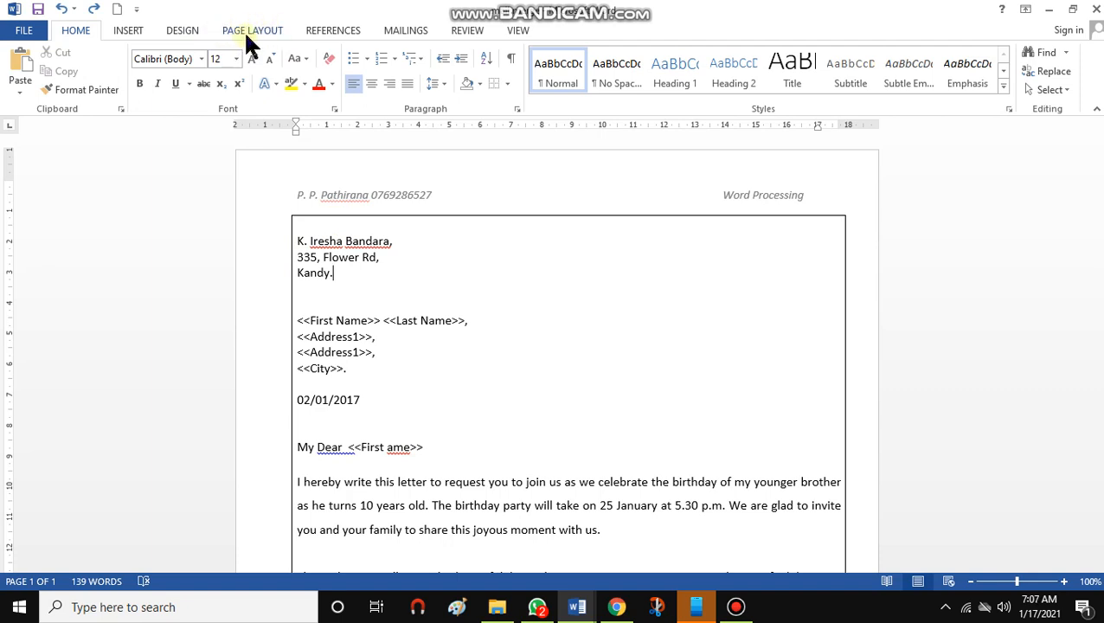
click(405, 242)
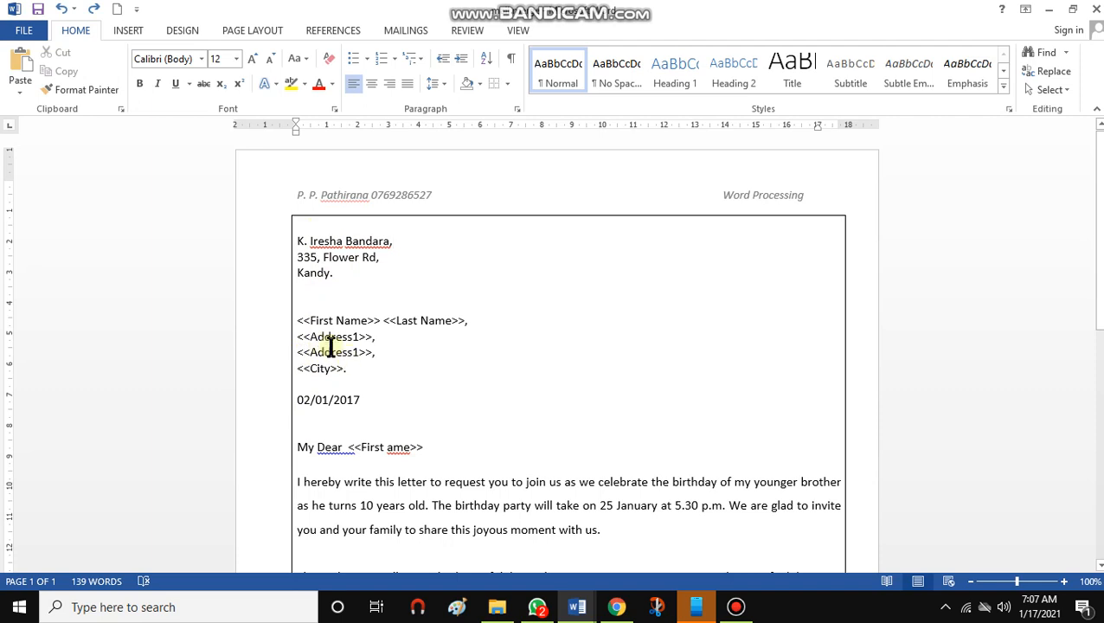
drag(296, 320, 360, 359)
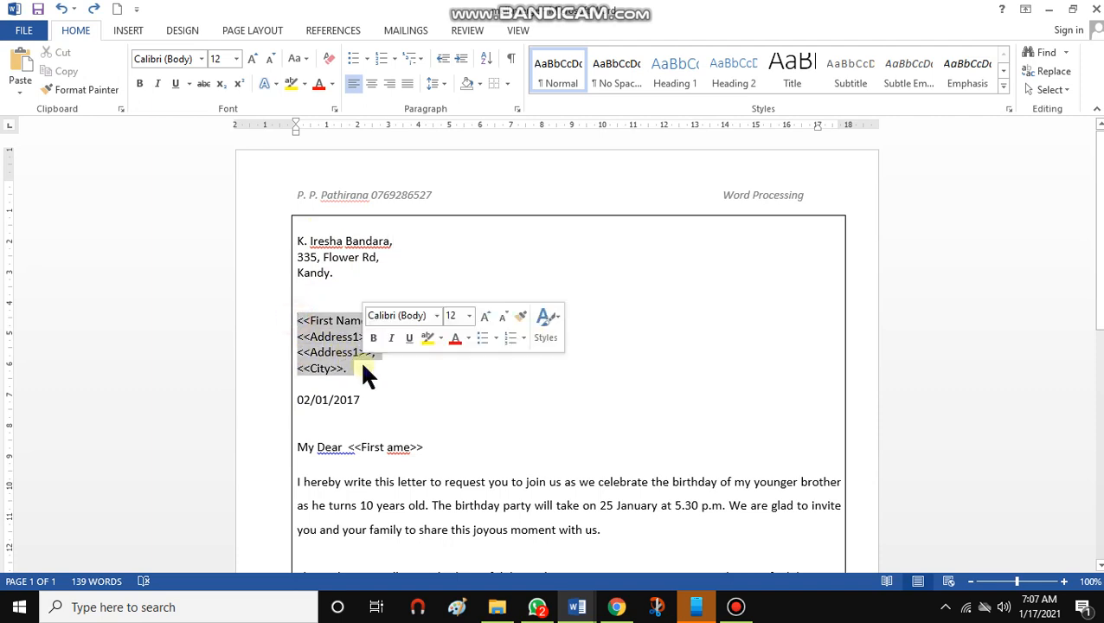
click(141, 84)
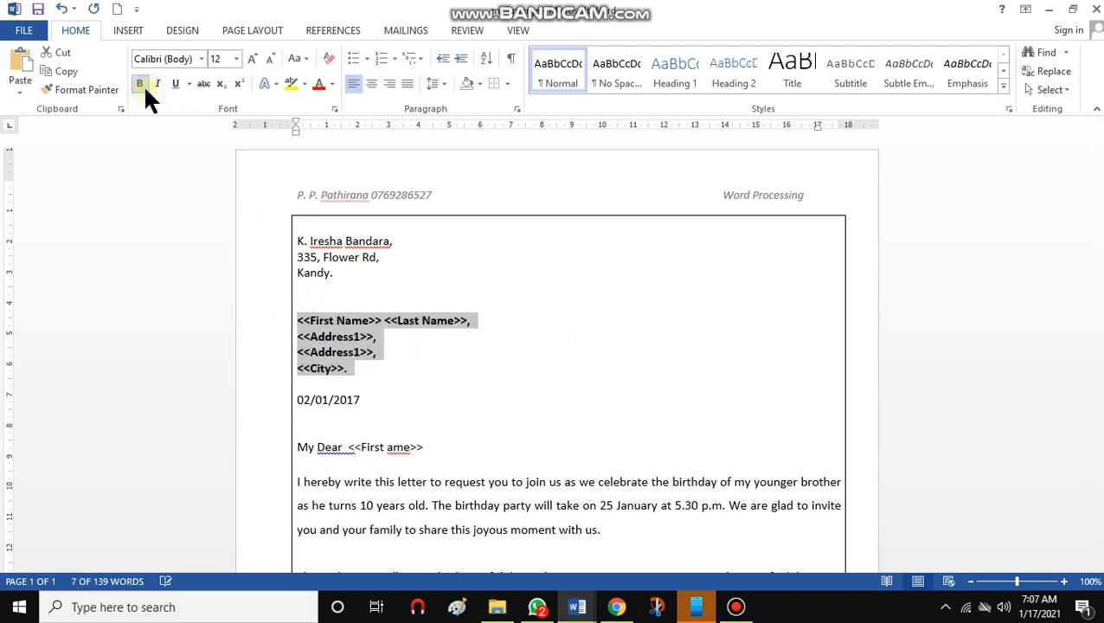
click(386, 368)
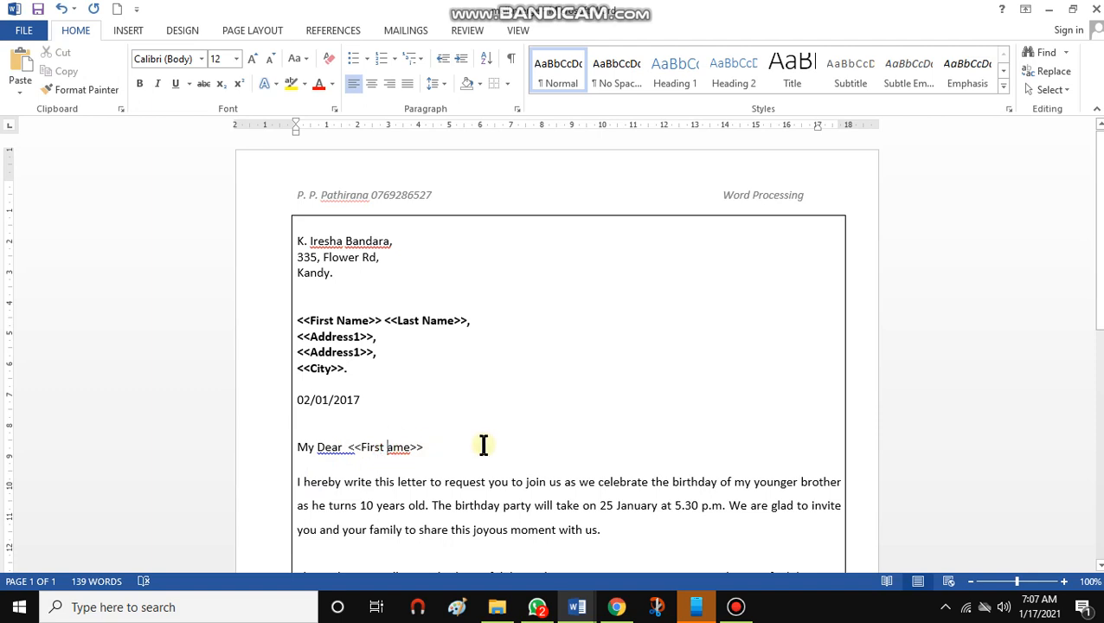
Correct the salutation field to <<First name>> and make it bold
text(n)
drag(347, 449, 431, 441)
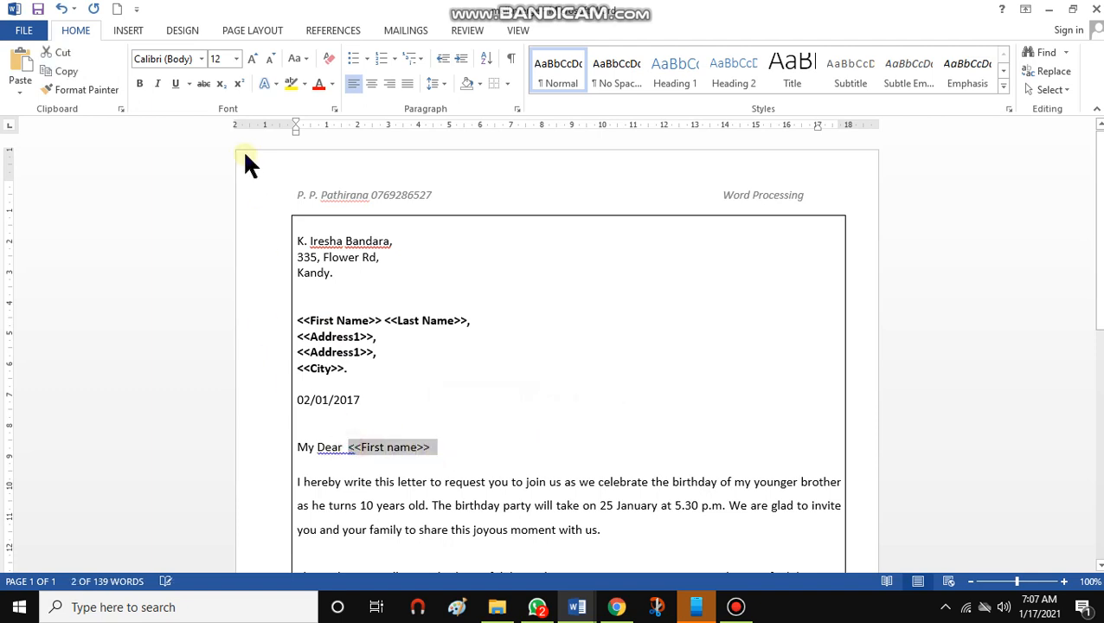
click(139, 83)
click(433, 446)
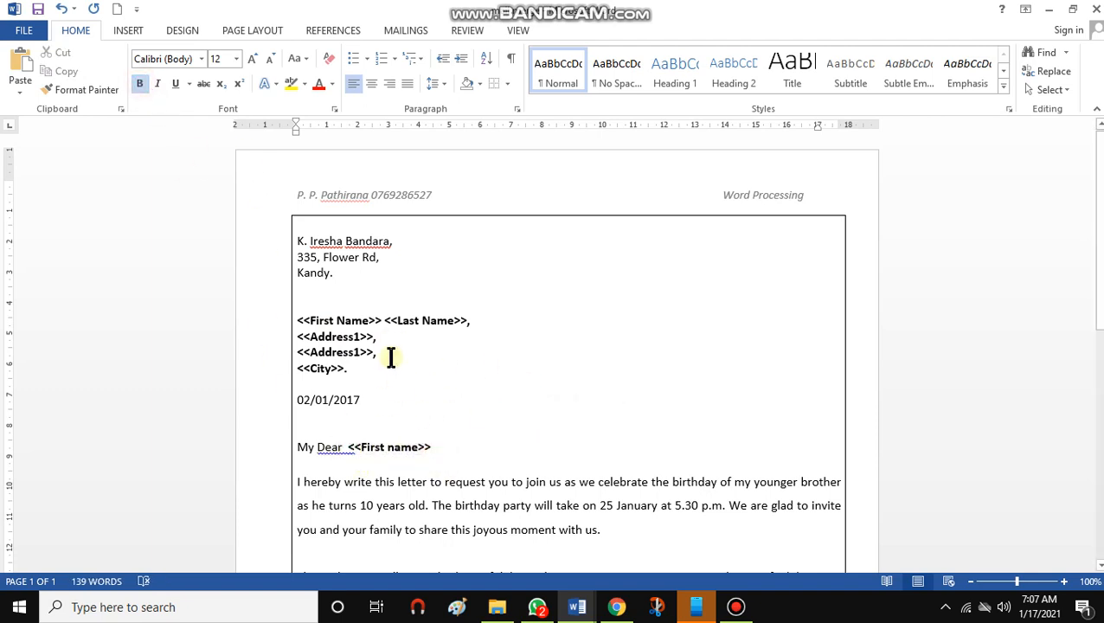
Add a bottom border line on the empty paragraph above the numbered instructions
click(481, 418)
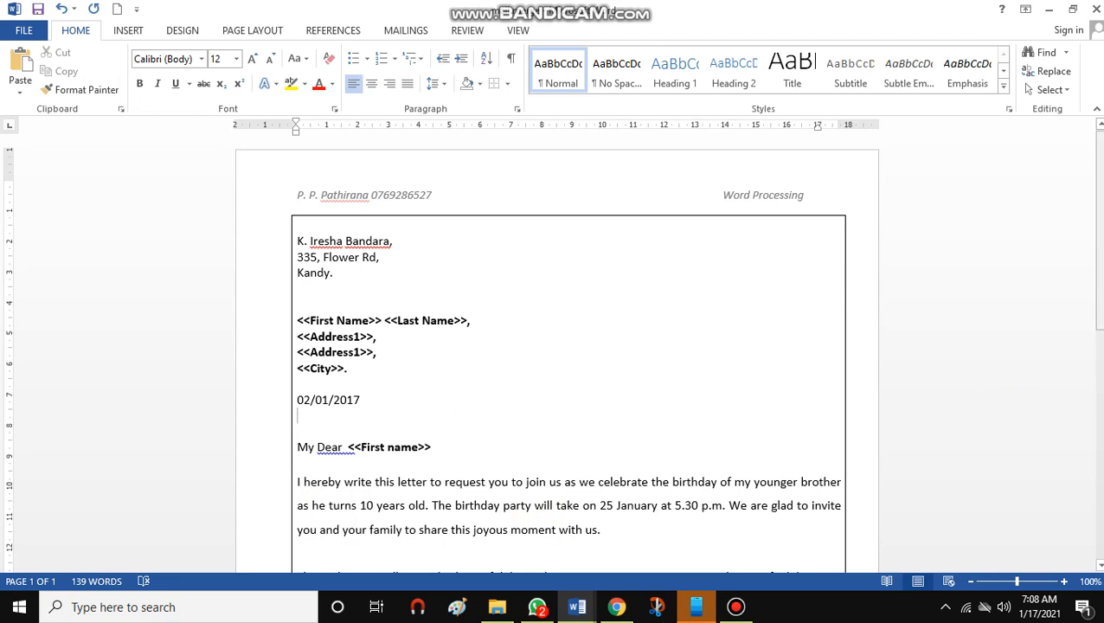
scroll(1086, 393, down, 5)
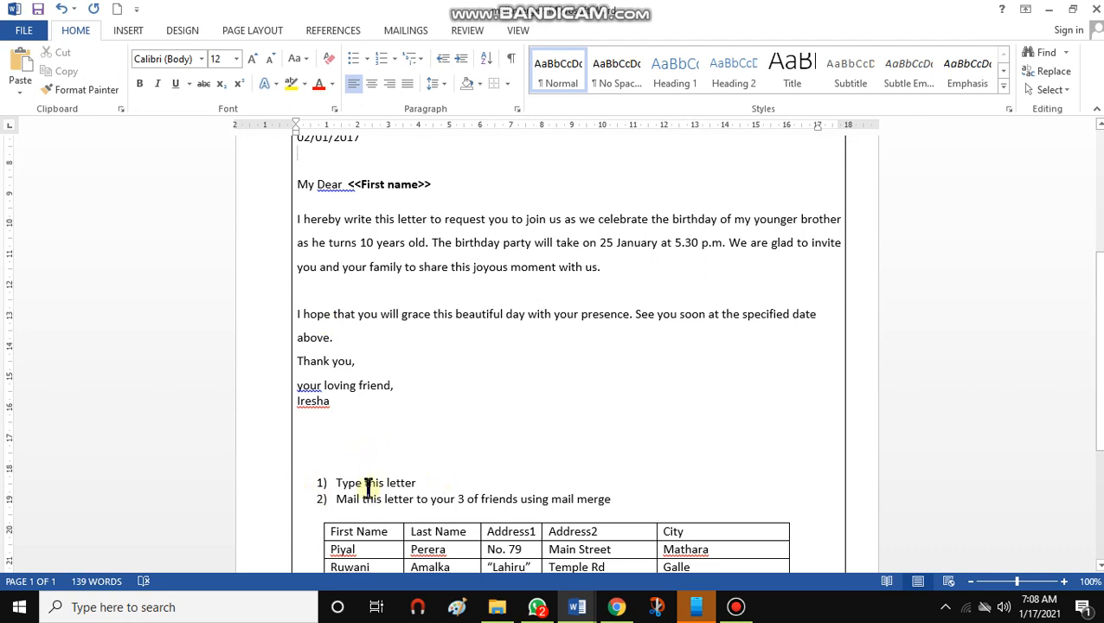
click(346, 460)
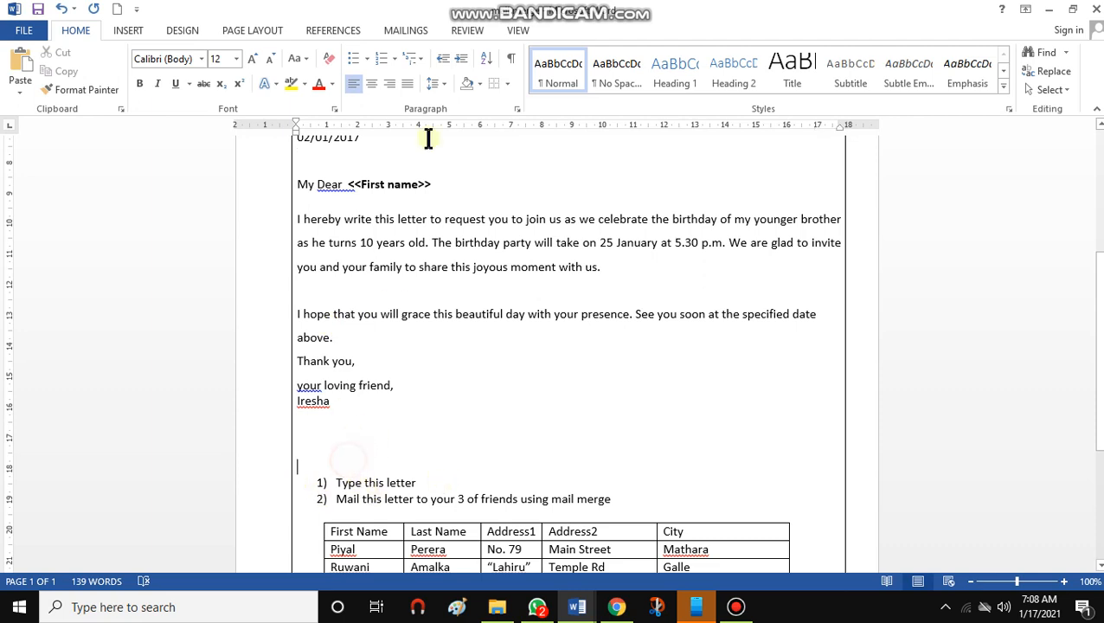
click(507, 84)
click(512, 108)
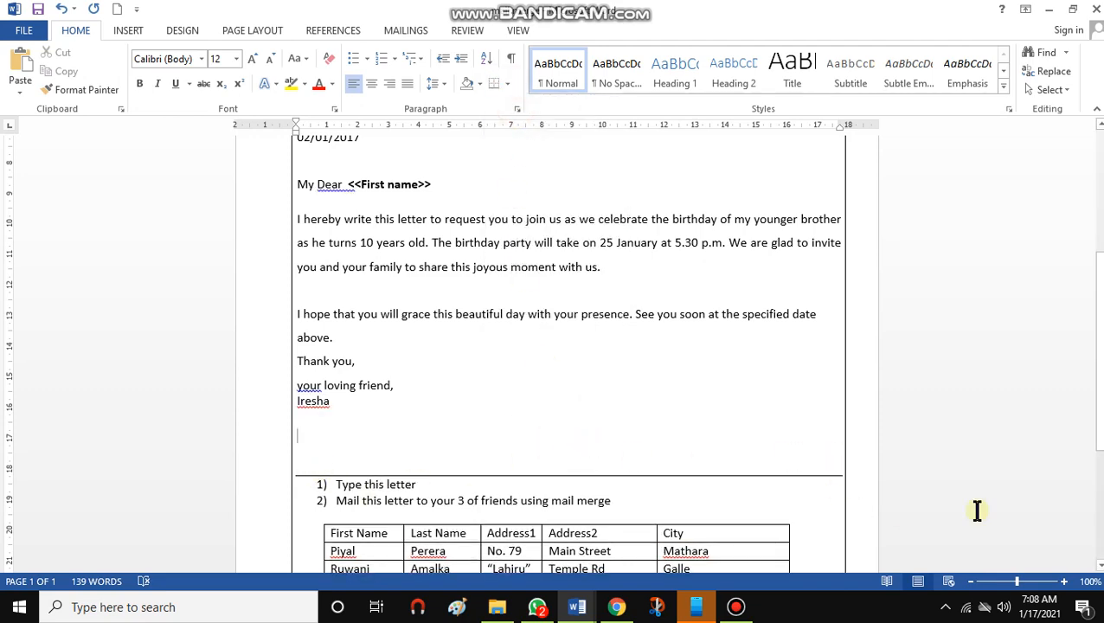
scroll(1091, 476, down, 3)
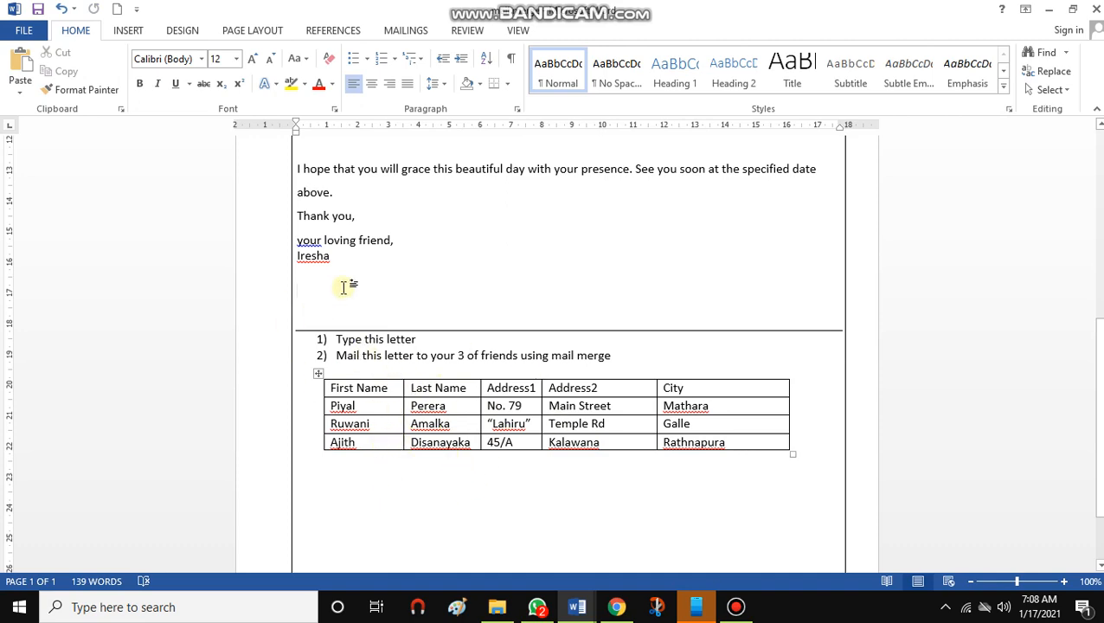
click(368, 265)
scroll(375, 211, up, 8)
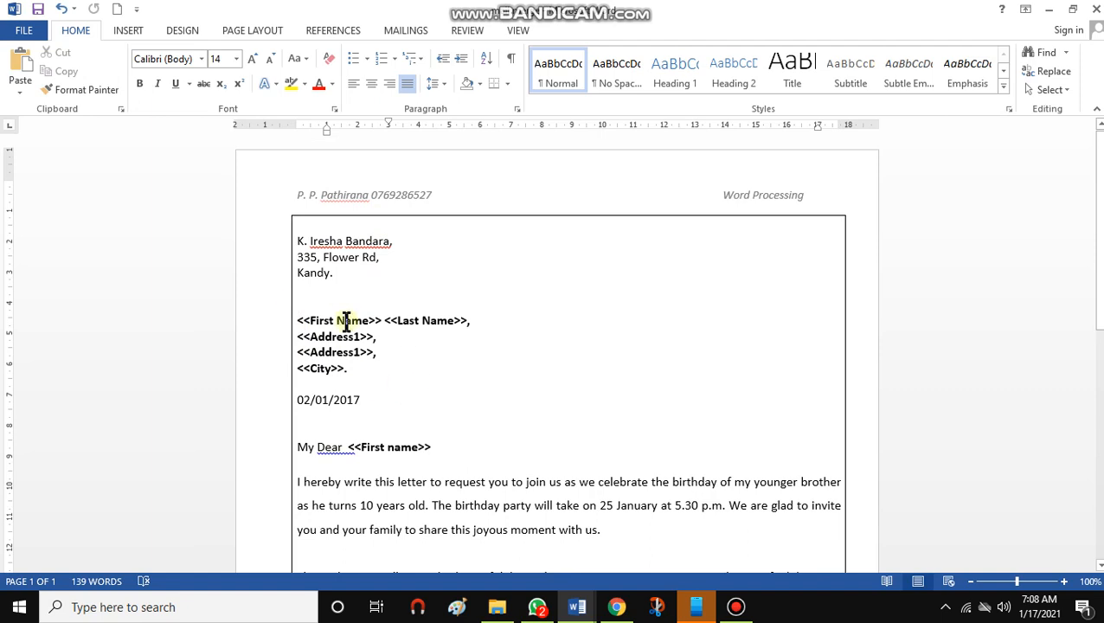
drag(297, 240, 298, 259)
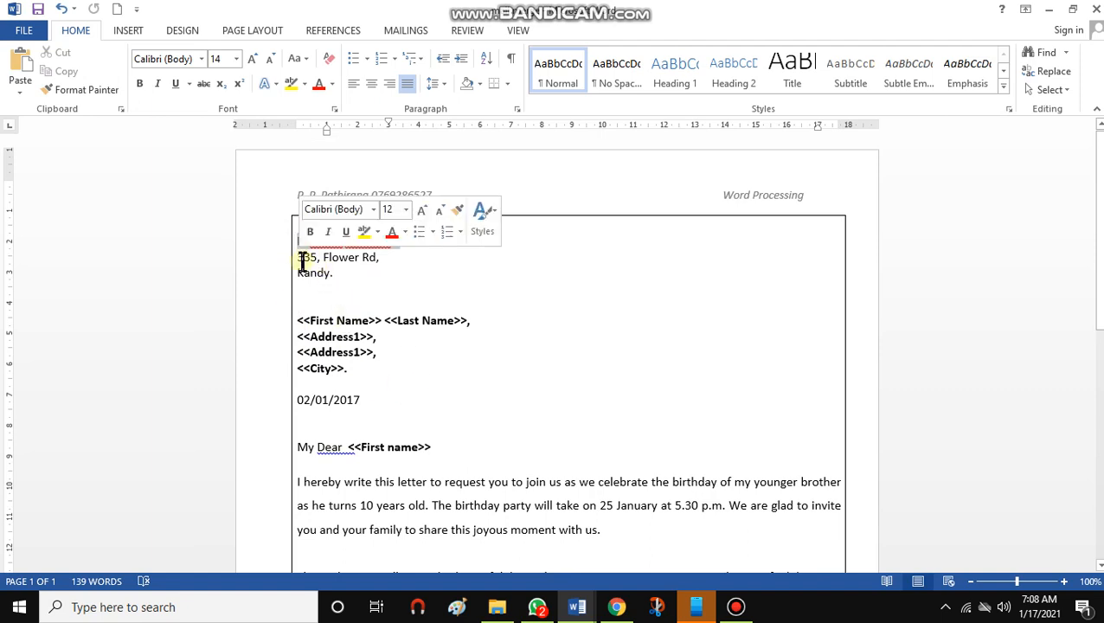
click(535, 303)
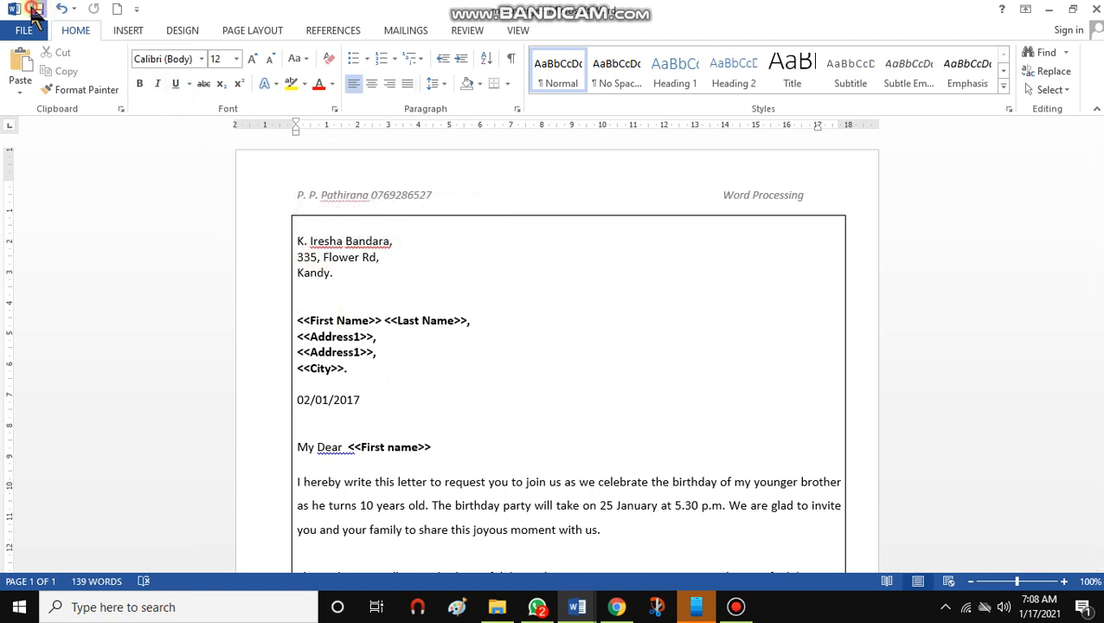
click(477, 443)
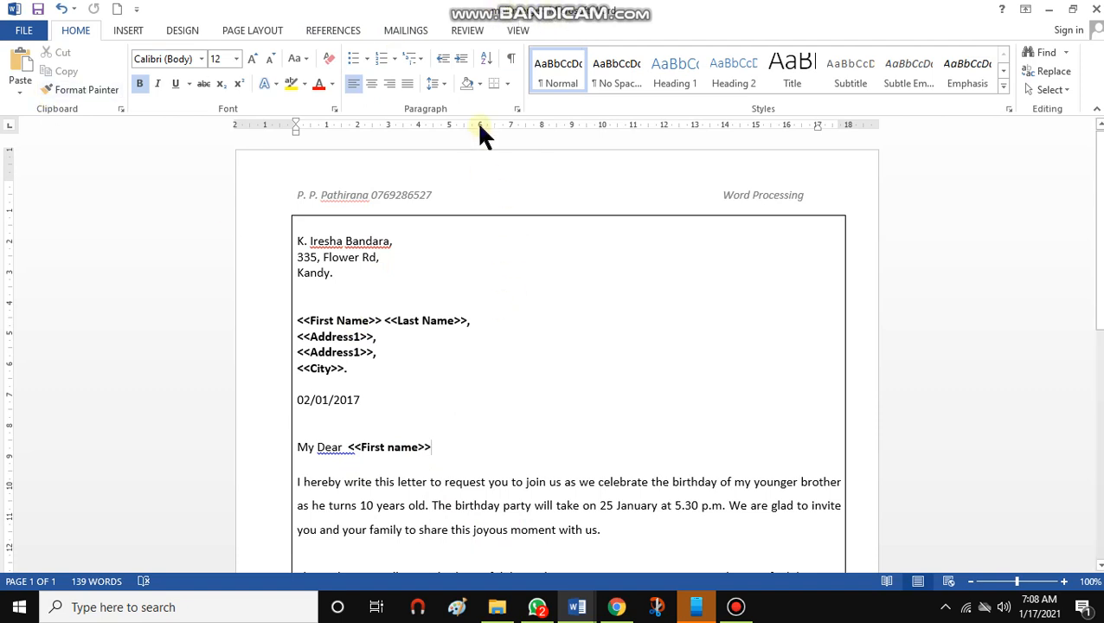
Start a Letters mail merge for the document
click(411, 26)
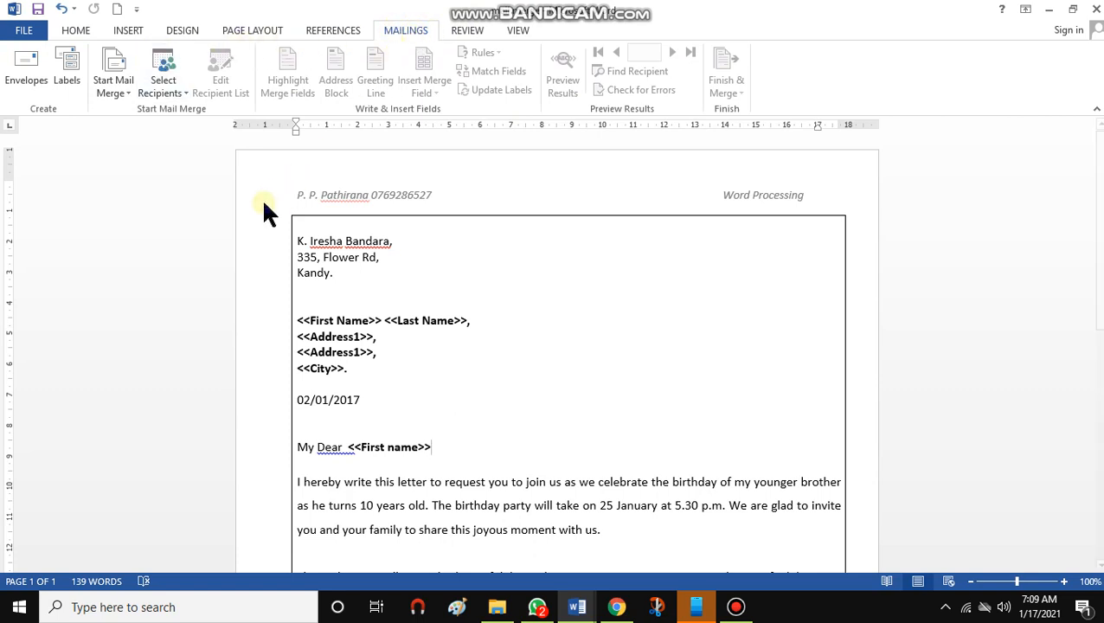
click(117, 87)
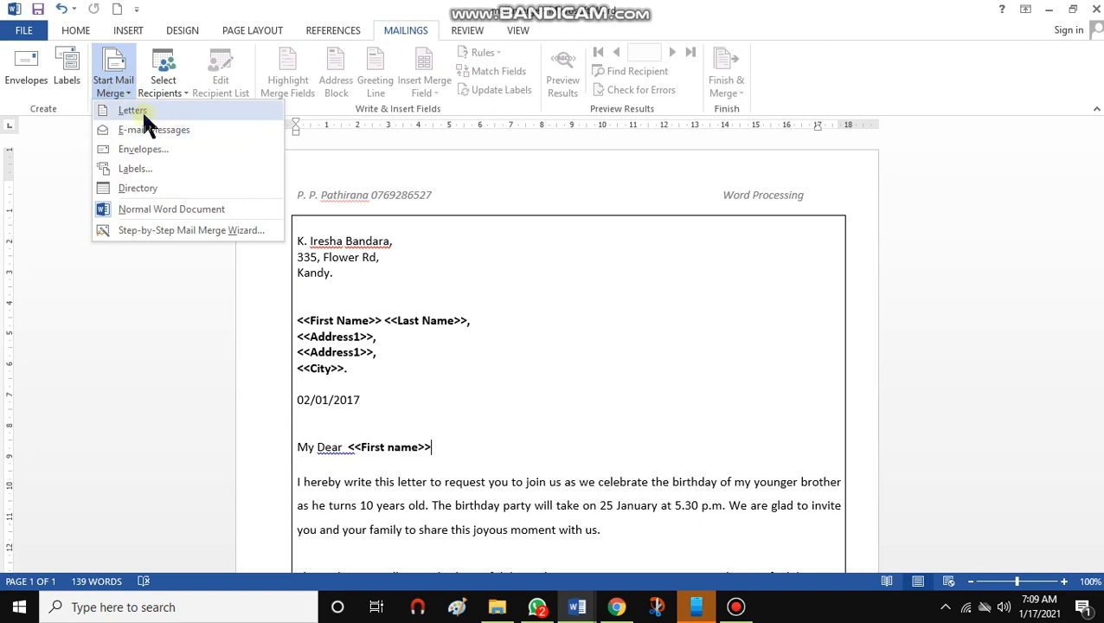
click(134, 111)
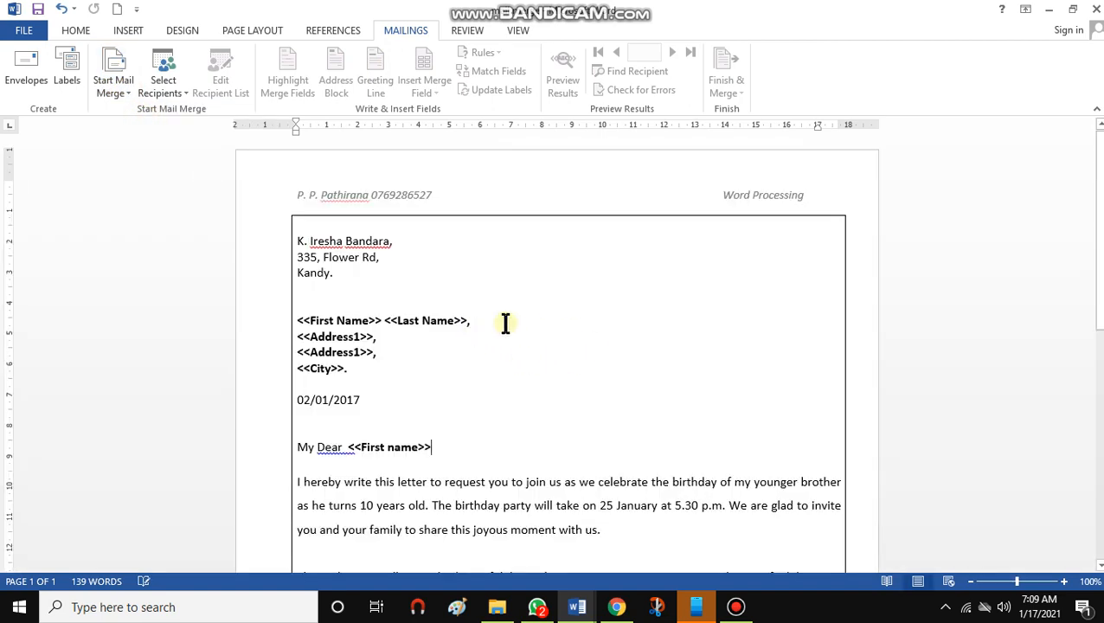
click(532, 333)
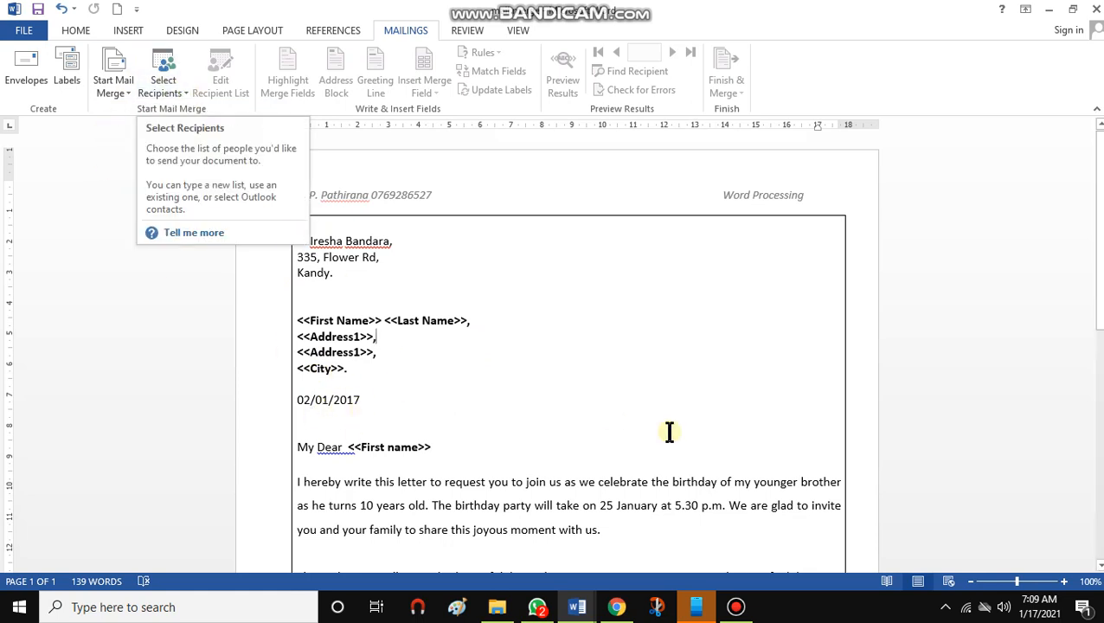
Begin typing a new recipient list and open its column customization
click(177, 94)
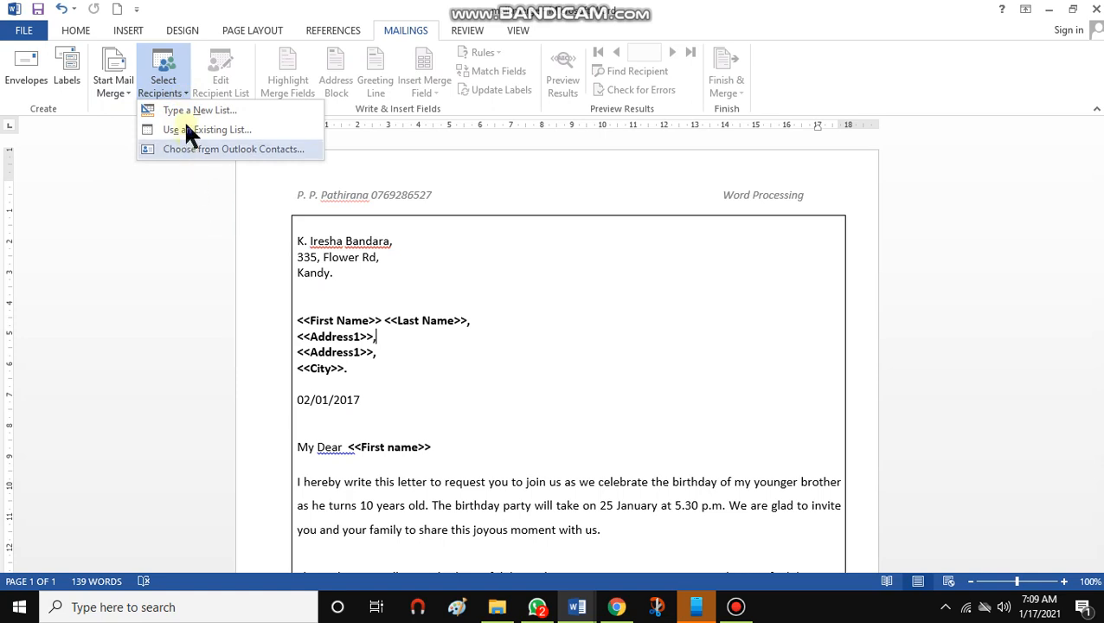
click(192, 113)
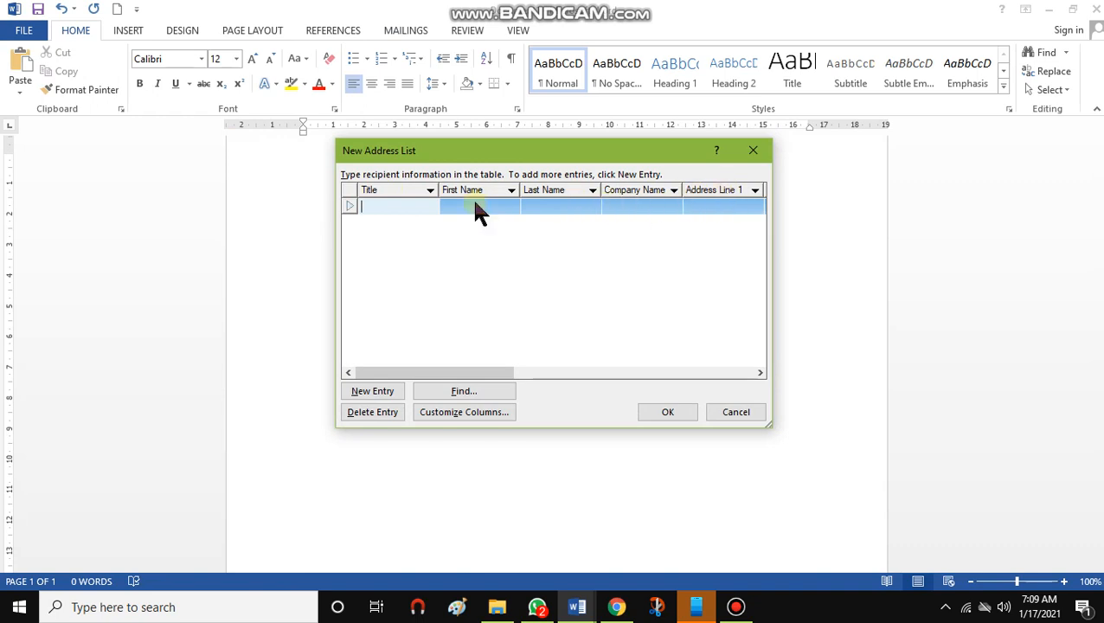
click(482, 414)
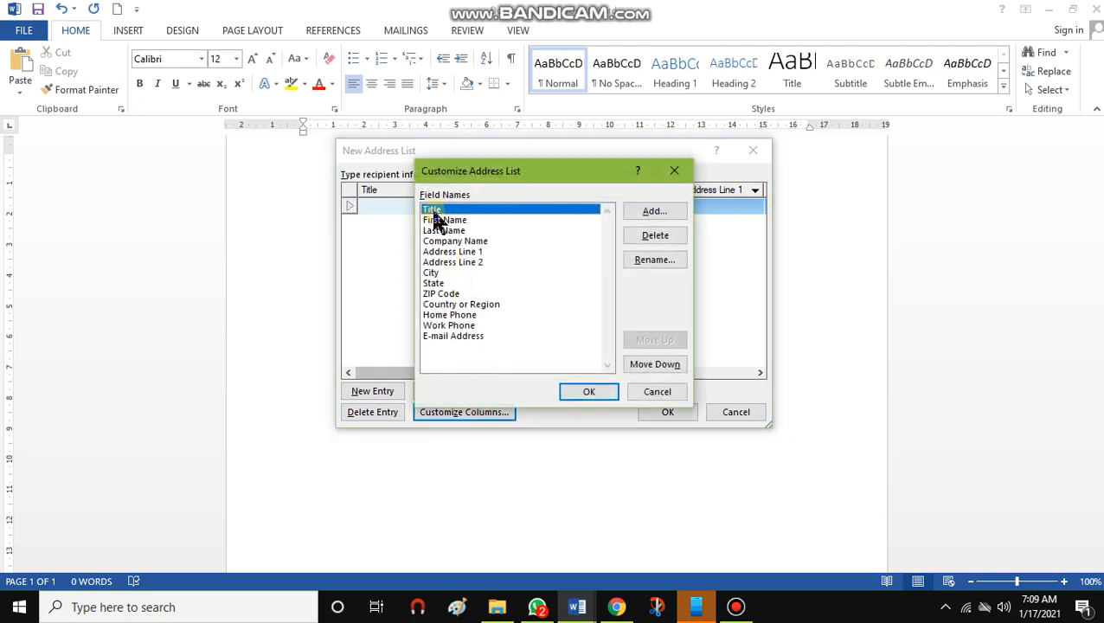
Delete the Title, Company Name and State fields from the address list columns
click(655, 236)
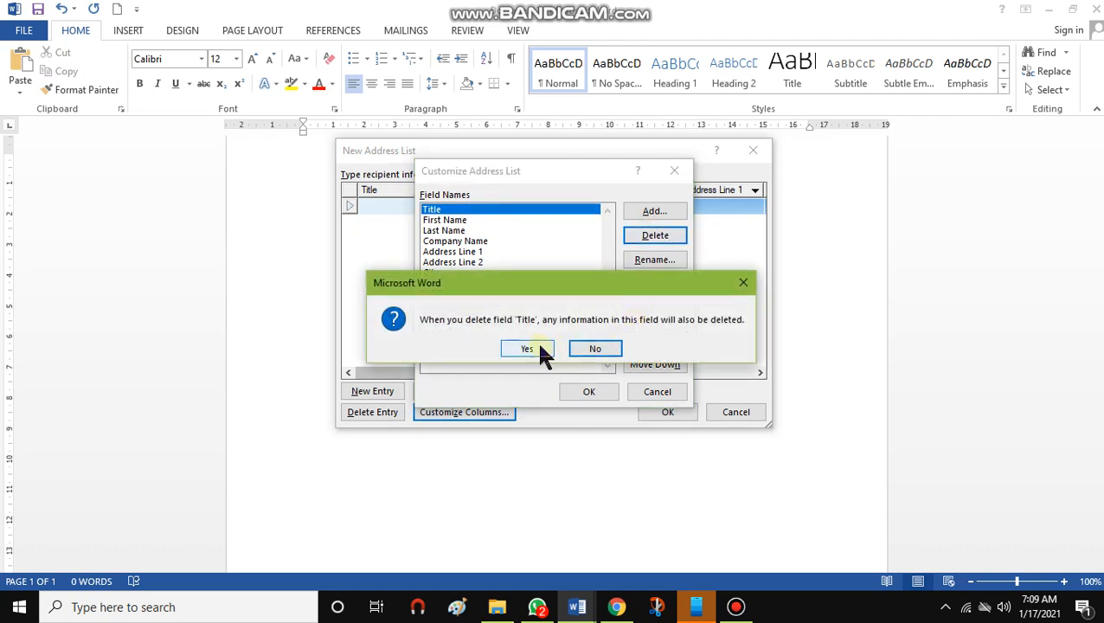
click(538, 349)
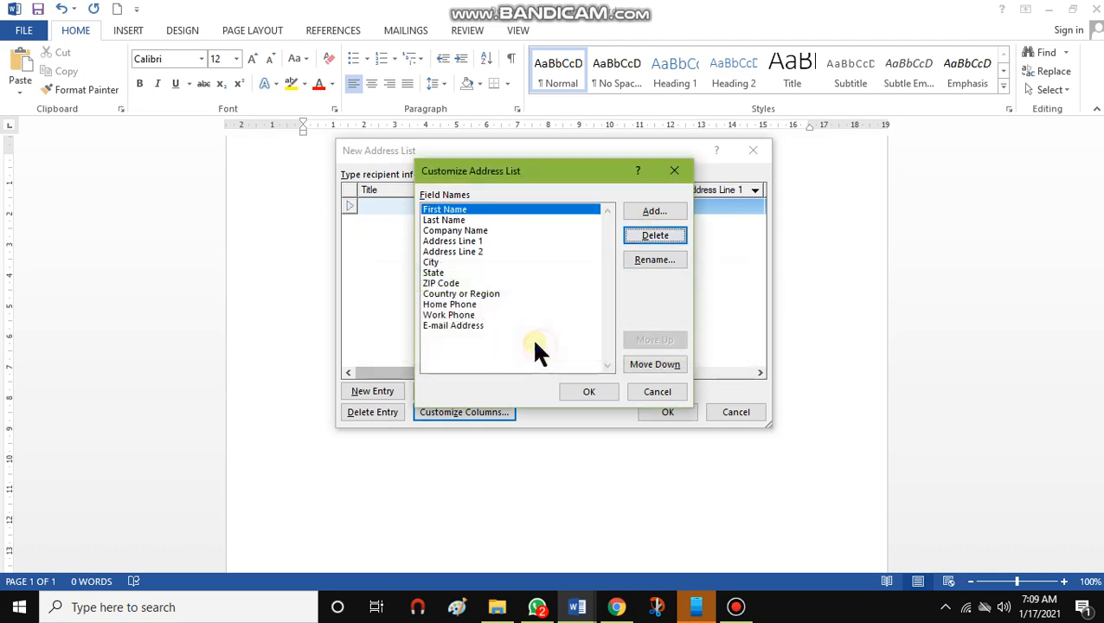
click(457, 230)
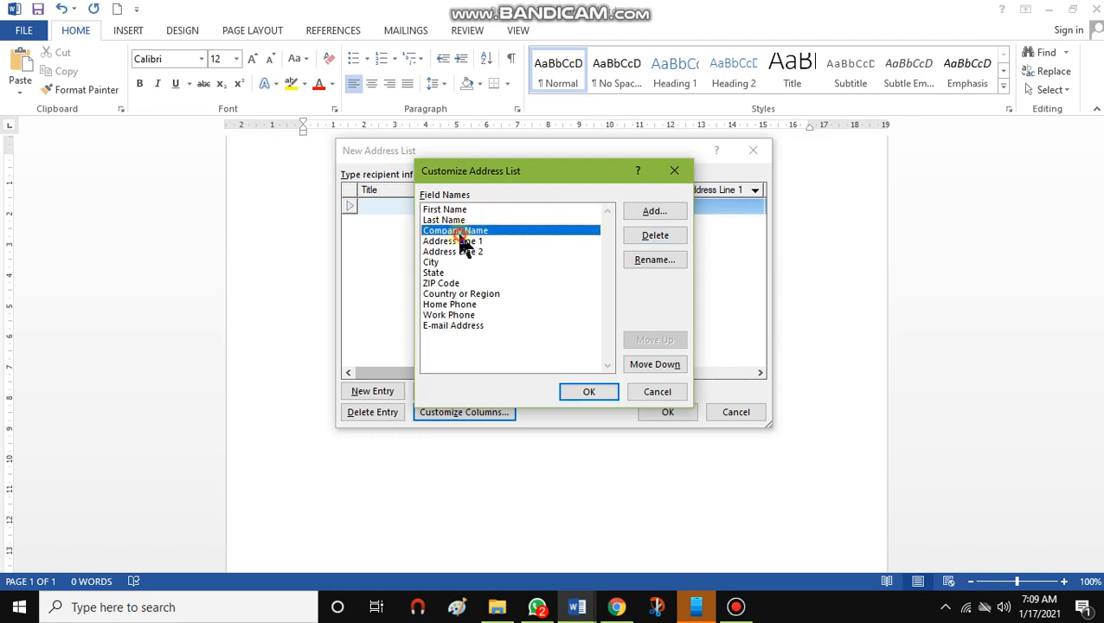
click(647, 236)
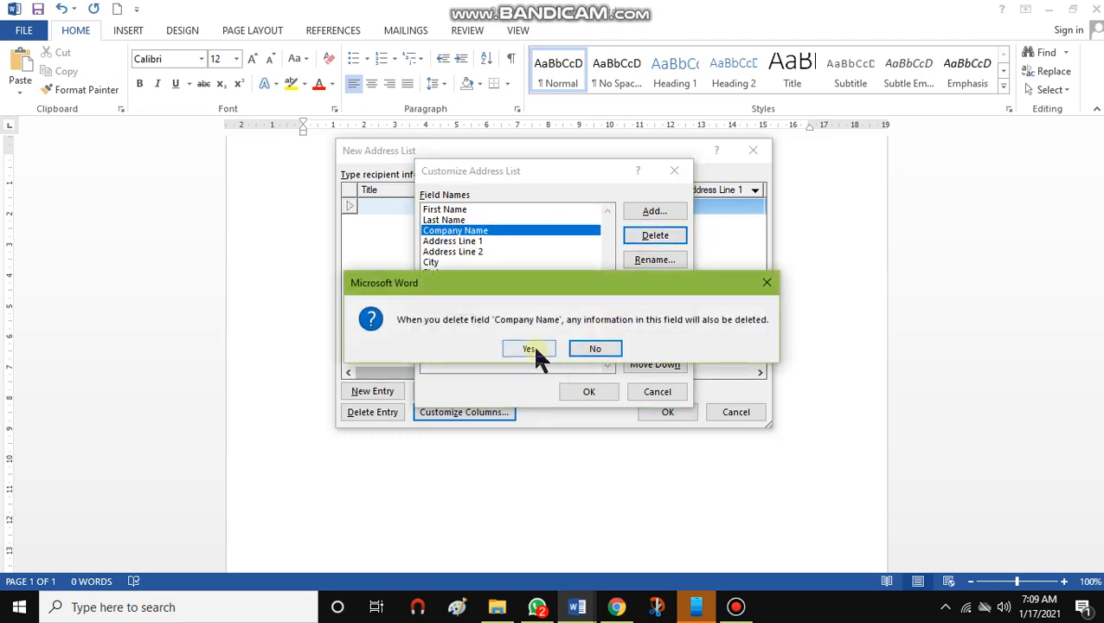
click(529, 349)
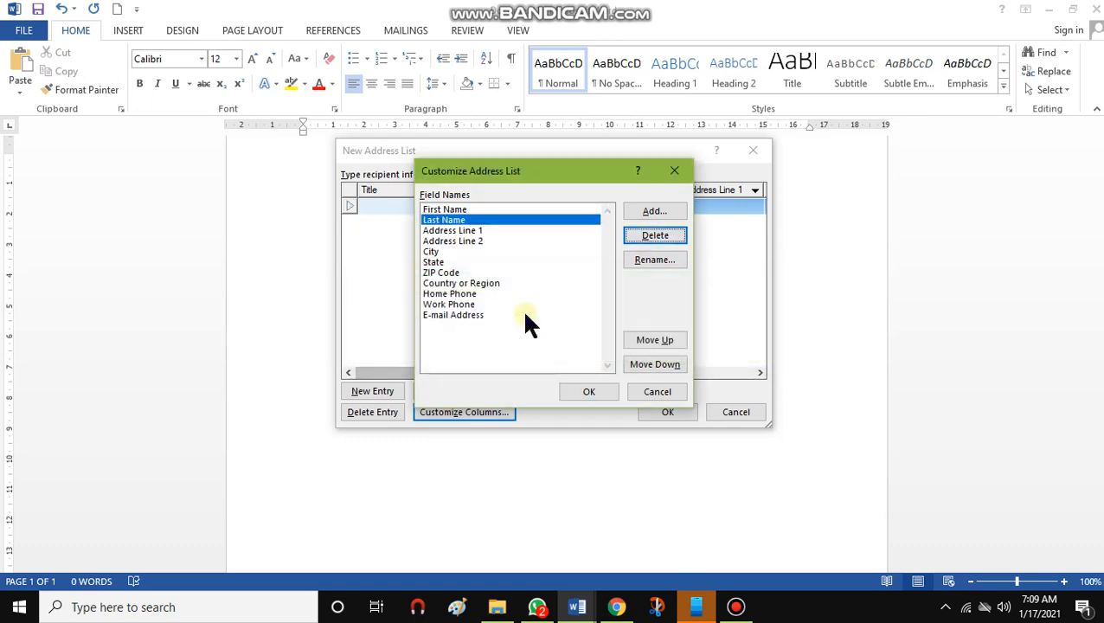
click(437, 261)
click(655, 235)
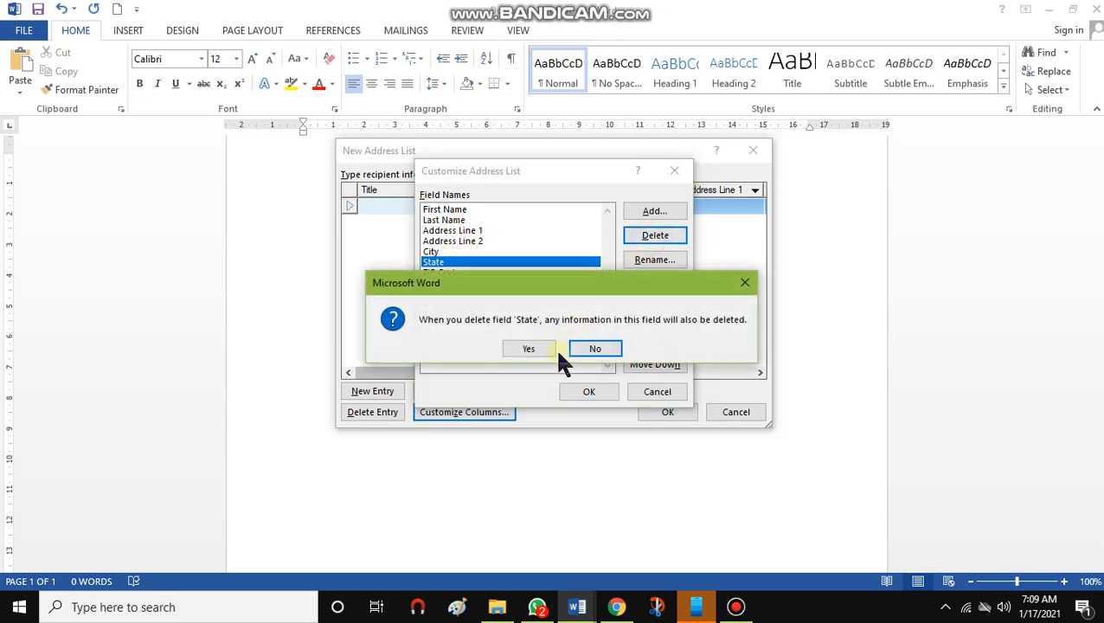
click(527, 349)
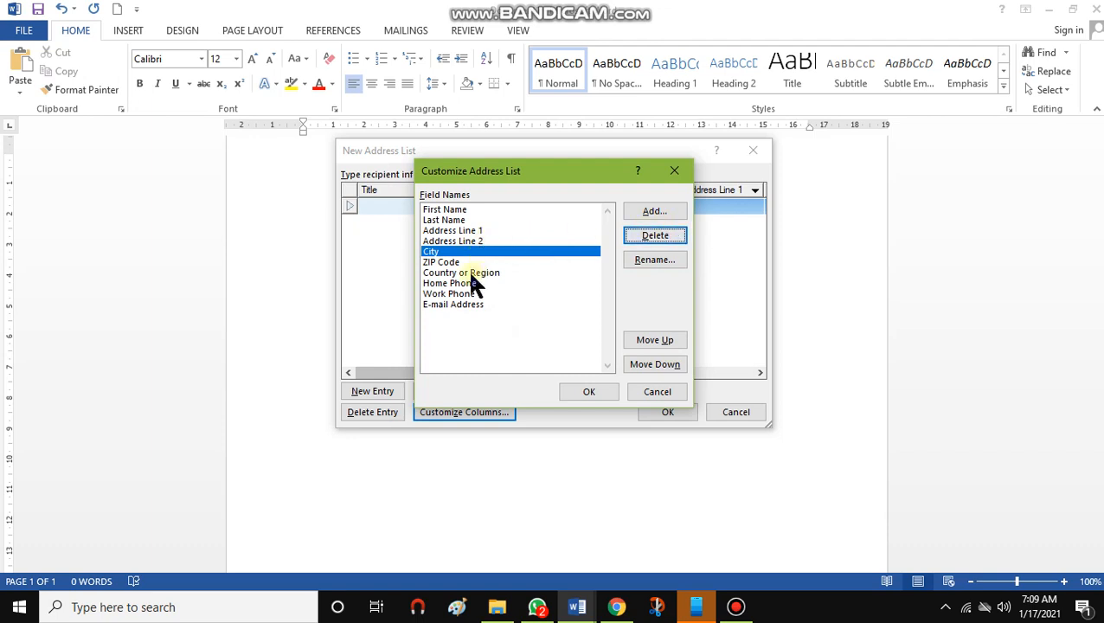
Delete the ZIP Code, Country or Region and Home Phone fields from the address list columns
click(448, 263)
click(641, 237)
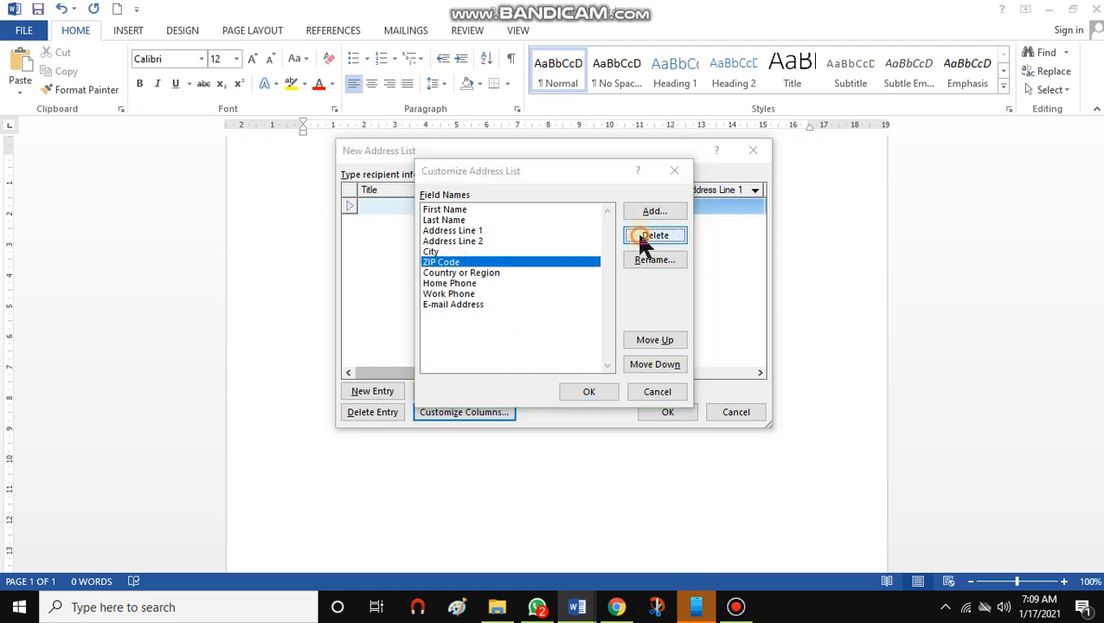
click(524, 349)
click(467, 262)
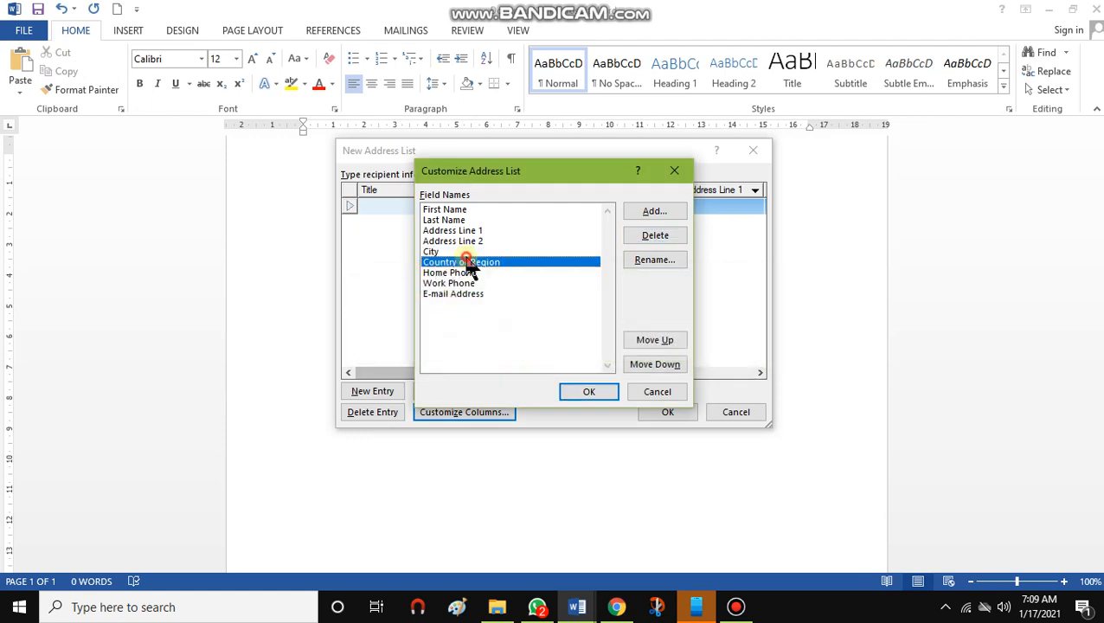
click(657, 234)
click(506, 351)
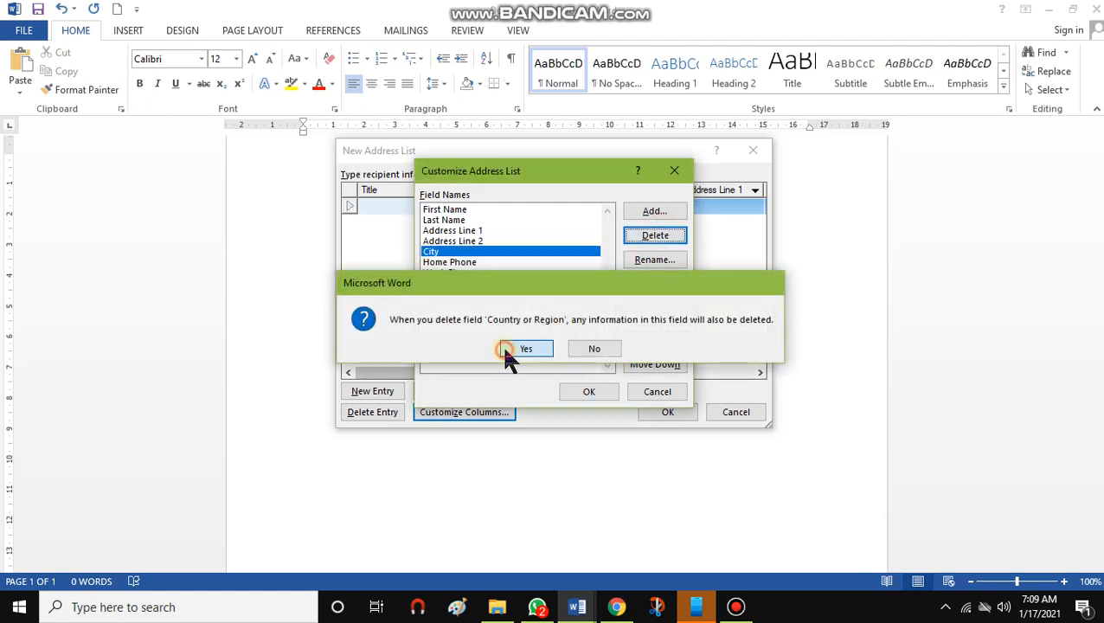
click(449, 262)
click(647, 237)
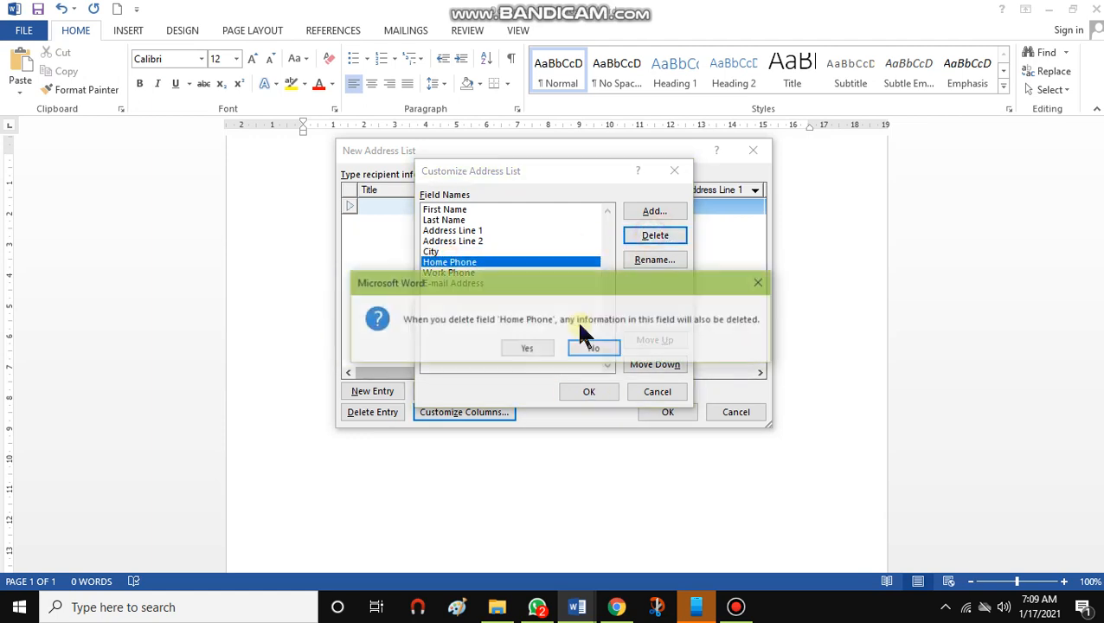
click(527, 349)
Delete the Work Phone and E-mail Address fields and apply the customized column list
click(476, 262)
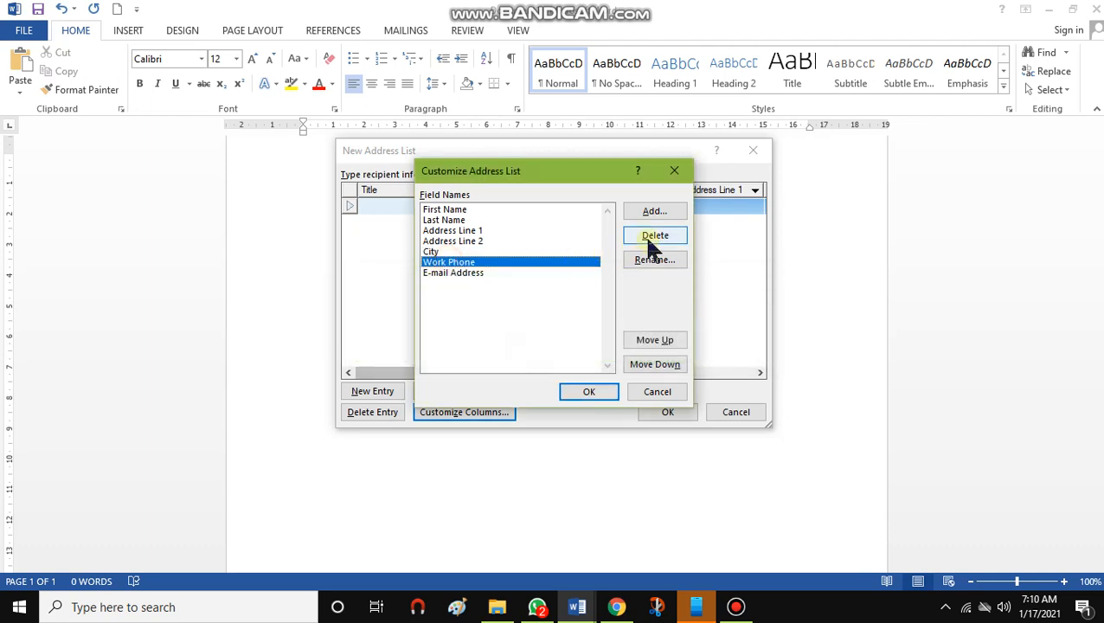
click(654, 238)
click(520, 349)
click(457, 263)
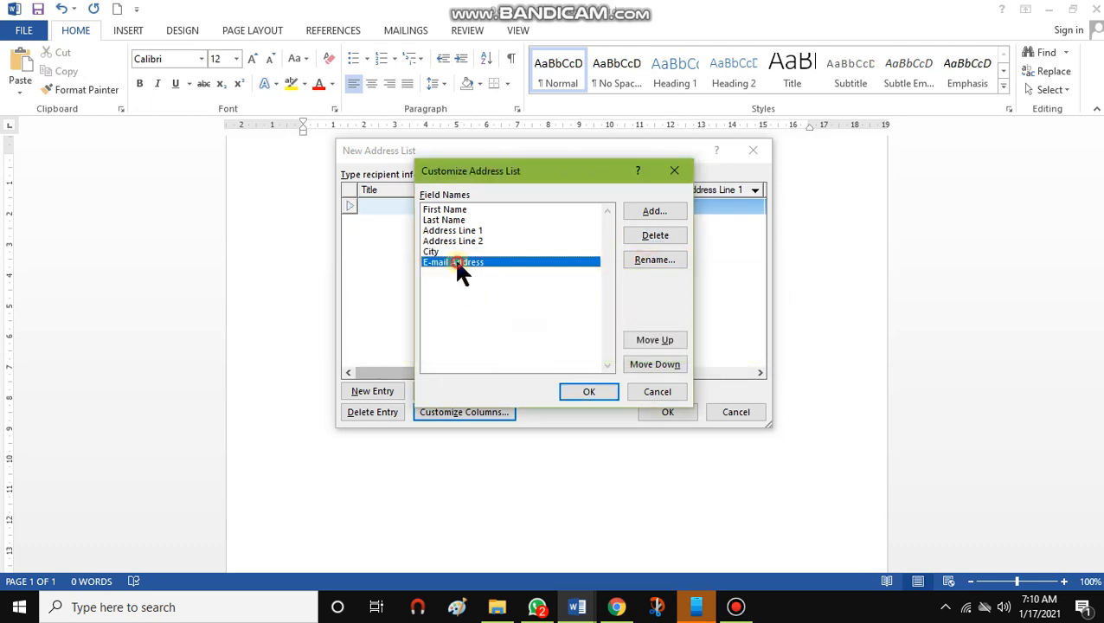
click(655, 238)
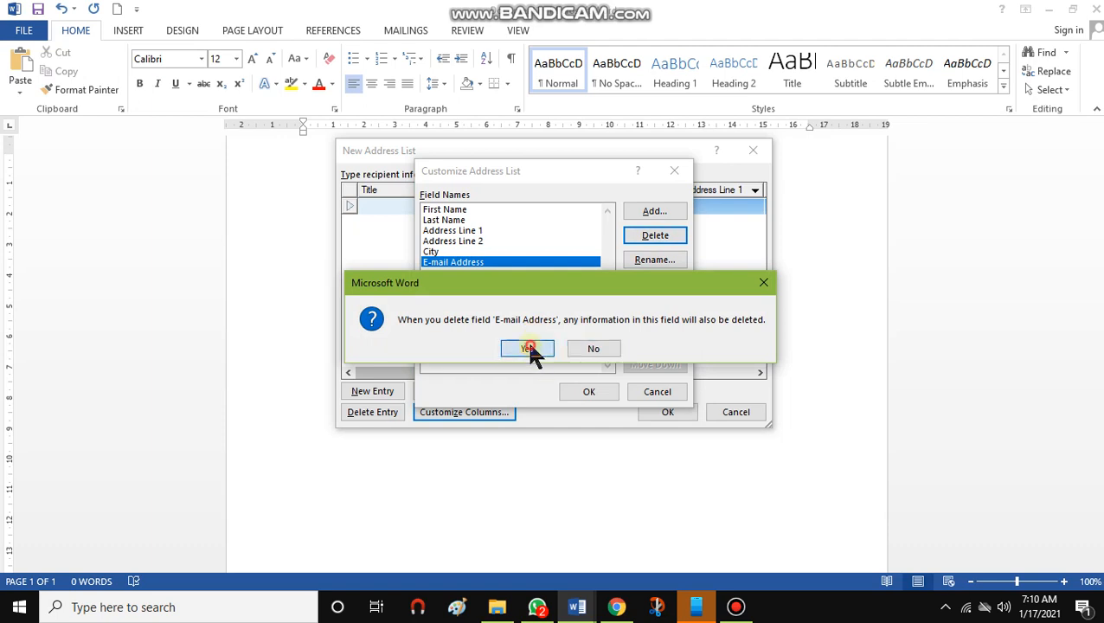
click(526, 349)
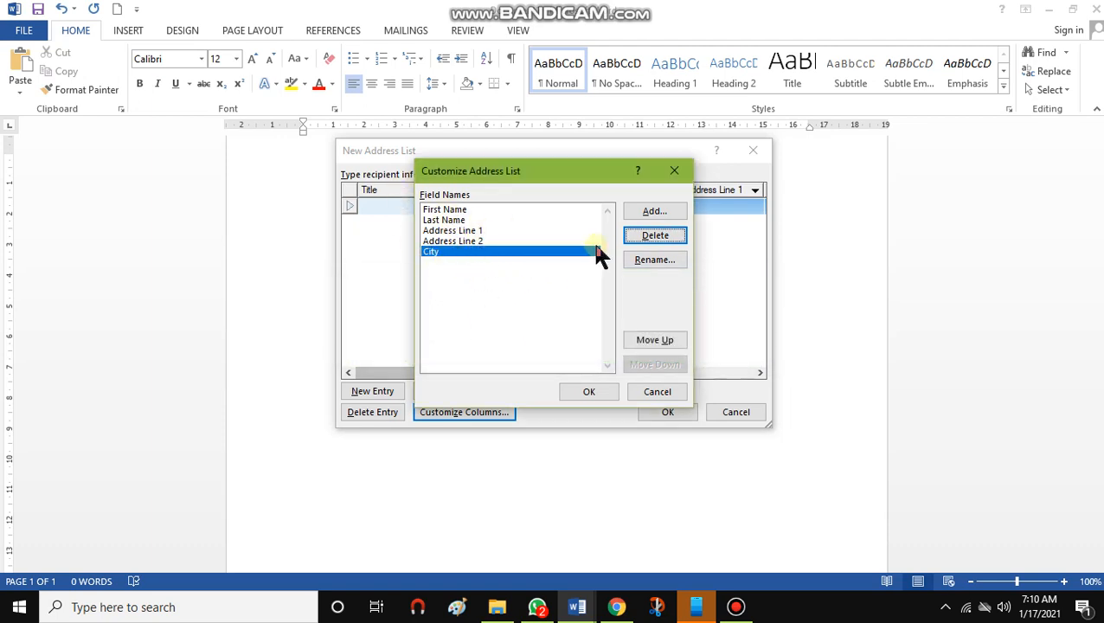
click(657, 214)
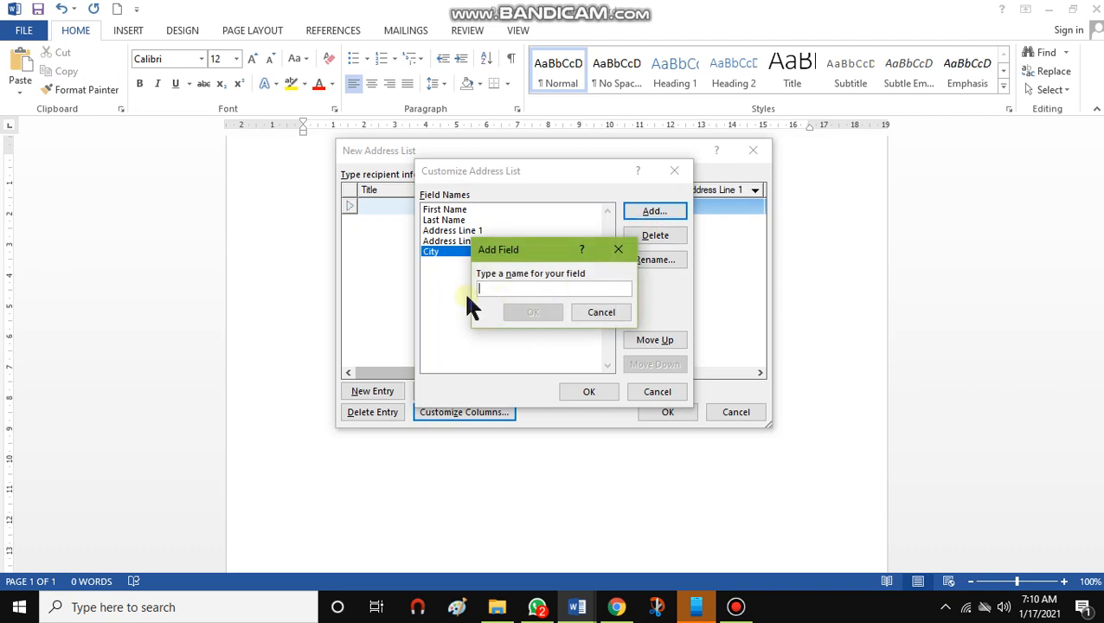
click(585, 313)
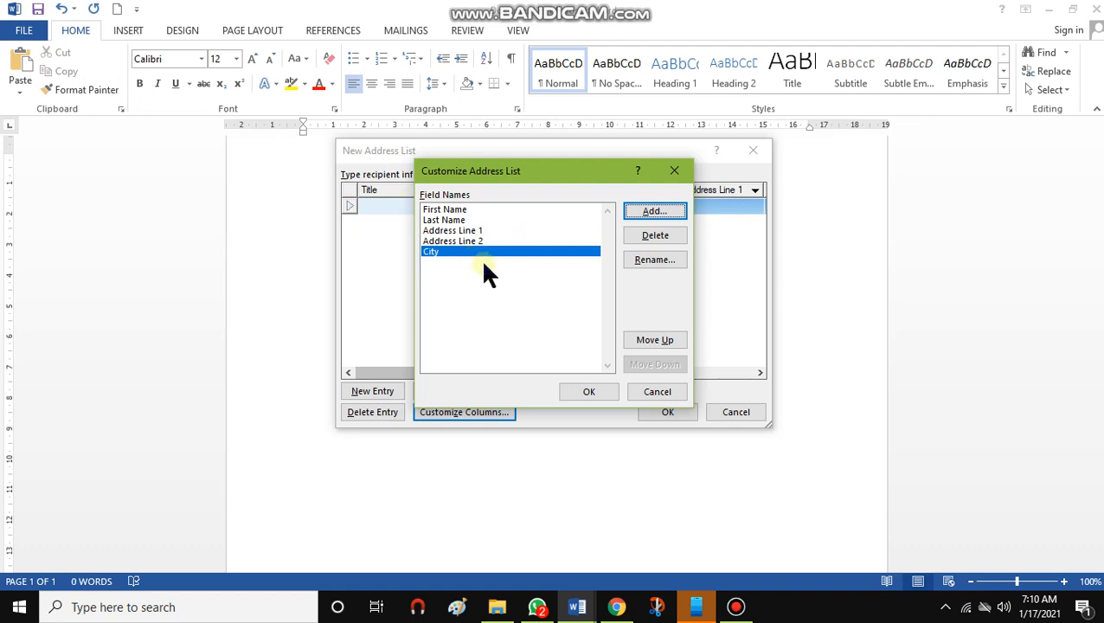
click(588, 391)
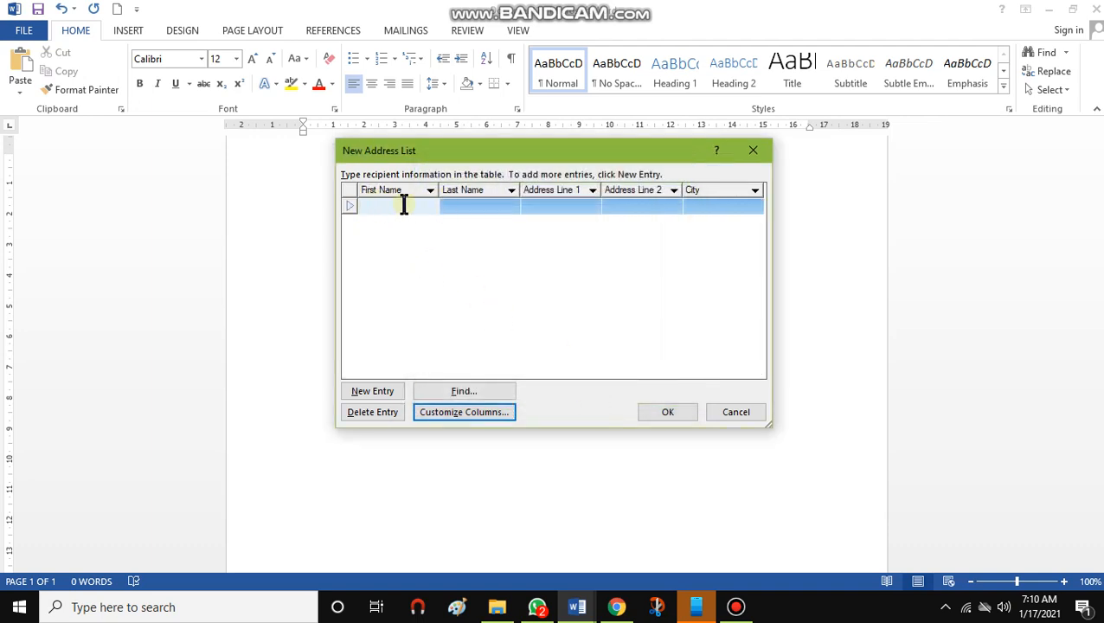
Enter the first recipient's first name and last name in the new address list
drag(463, 151, 477, 177)
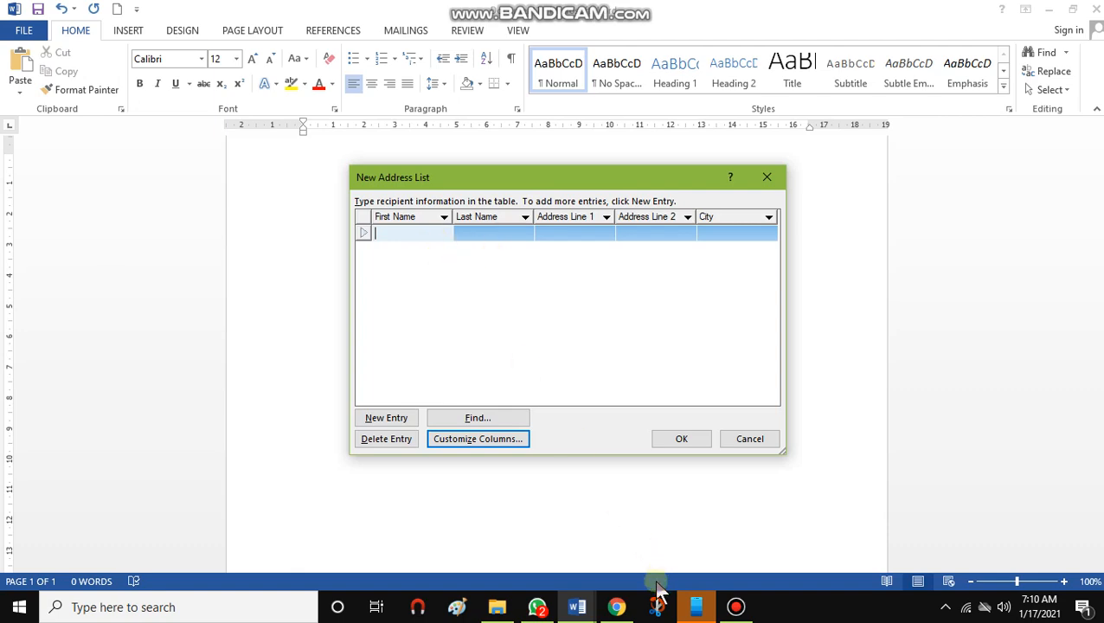
click(576, 606)
click(715, 562)
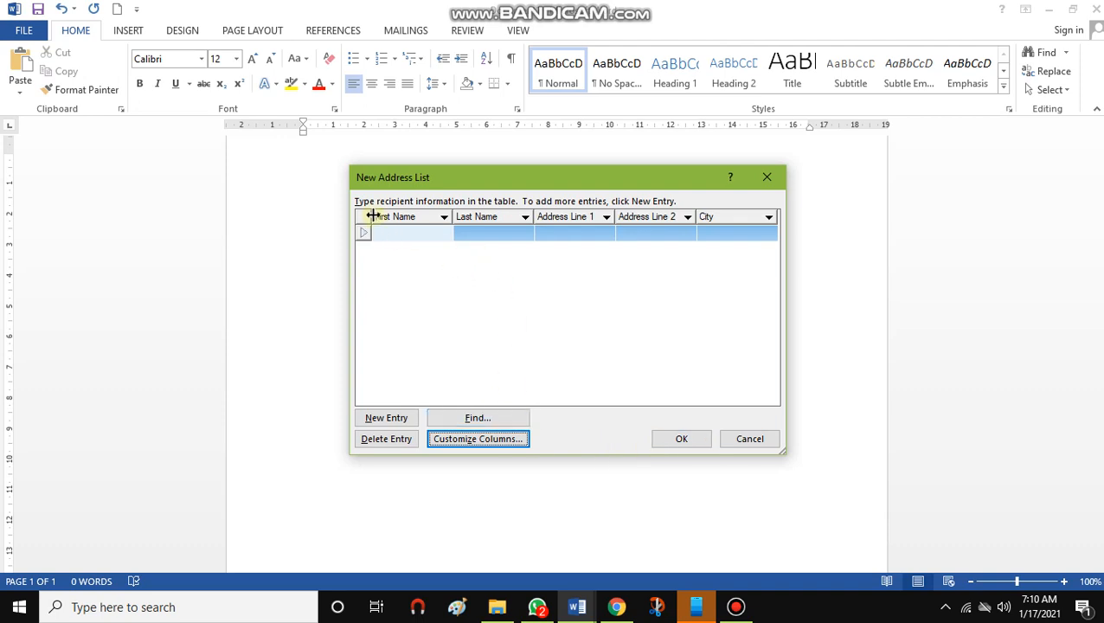
click(413, 237)
text(Nimal)
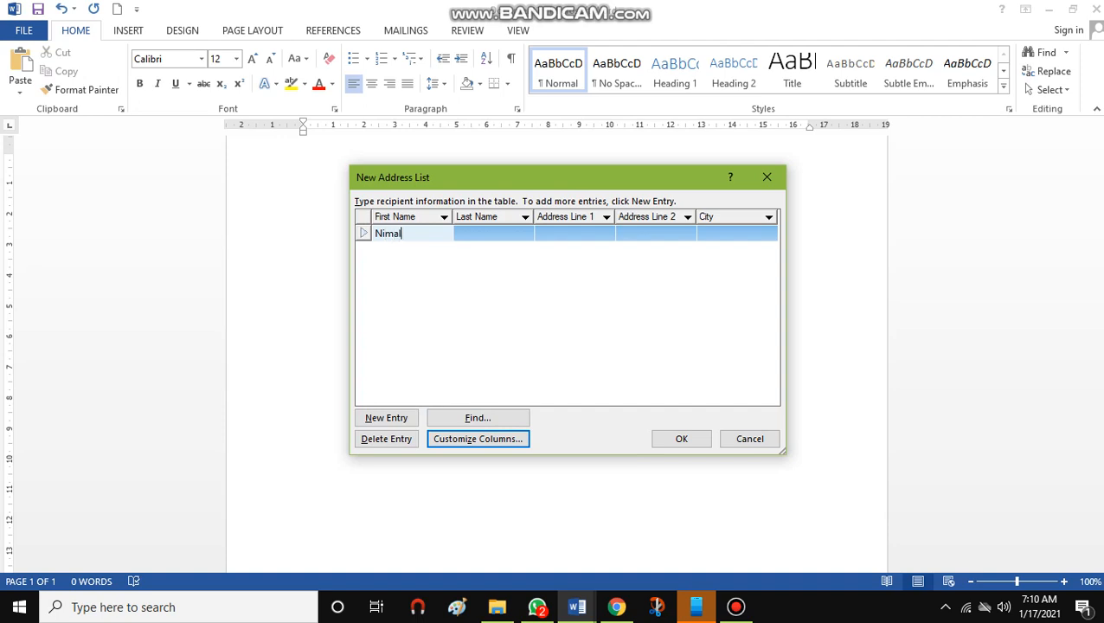
click(503, 230)
text(P)
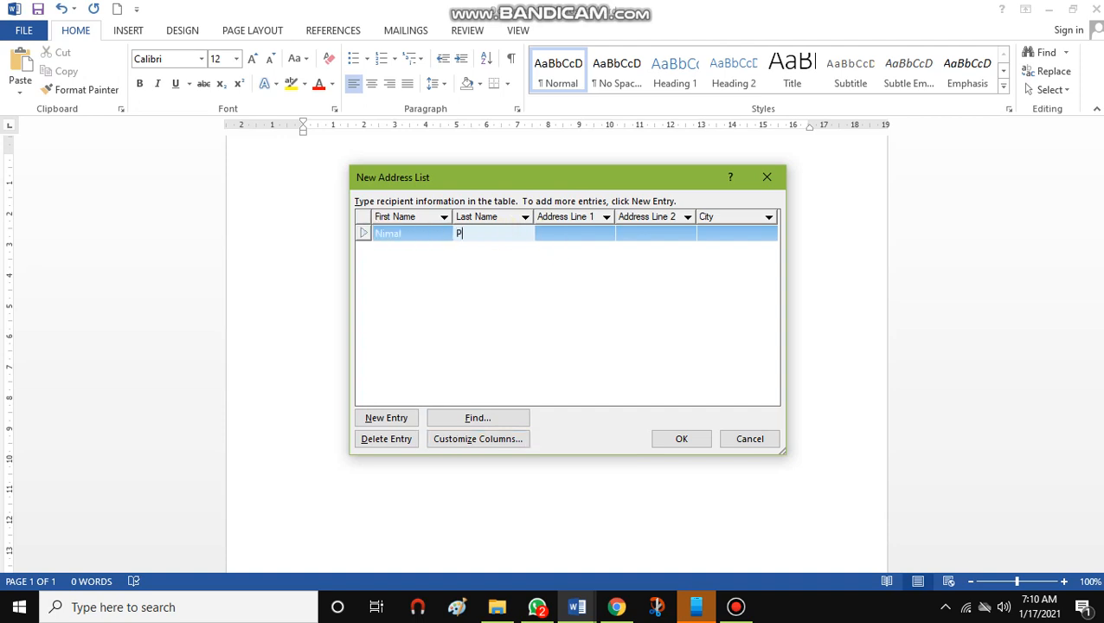
text(erera)
click(553, 233)
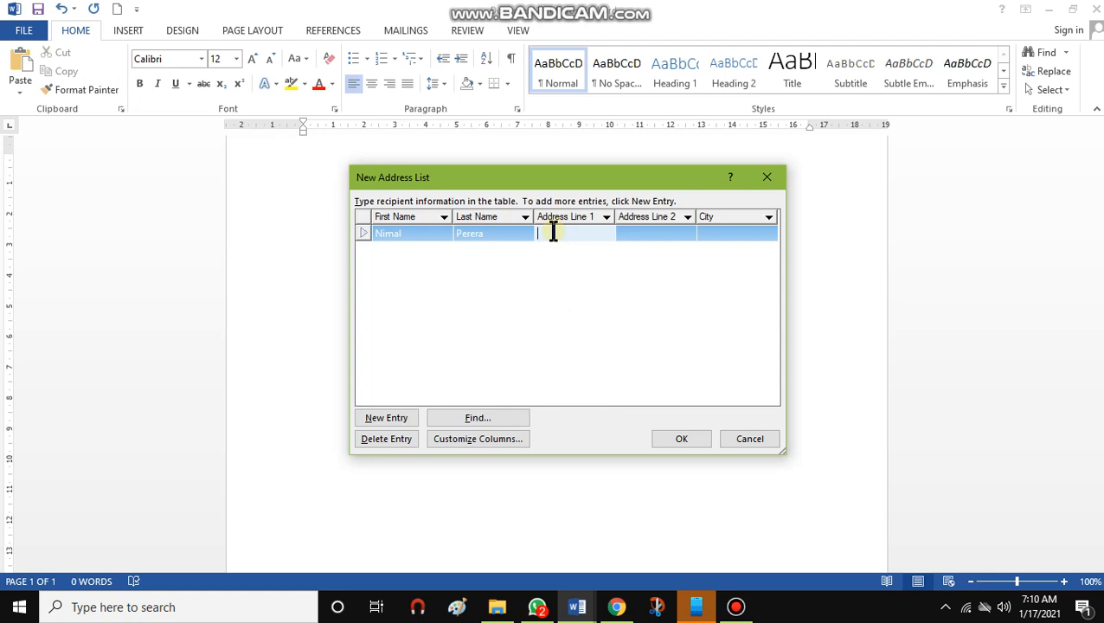
Enter the first recipient's house number, street and city in the address line and city columns
text(45)
click(538, 233)
text(No.)
click(626, 234)
text(M)
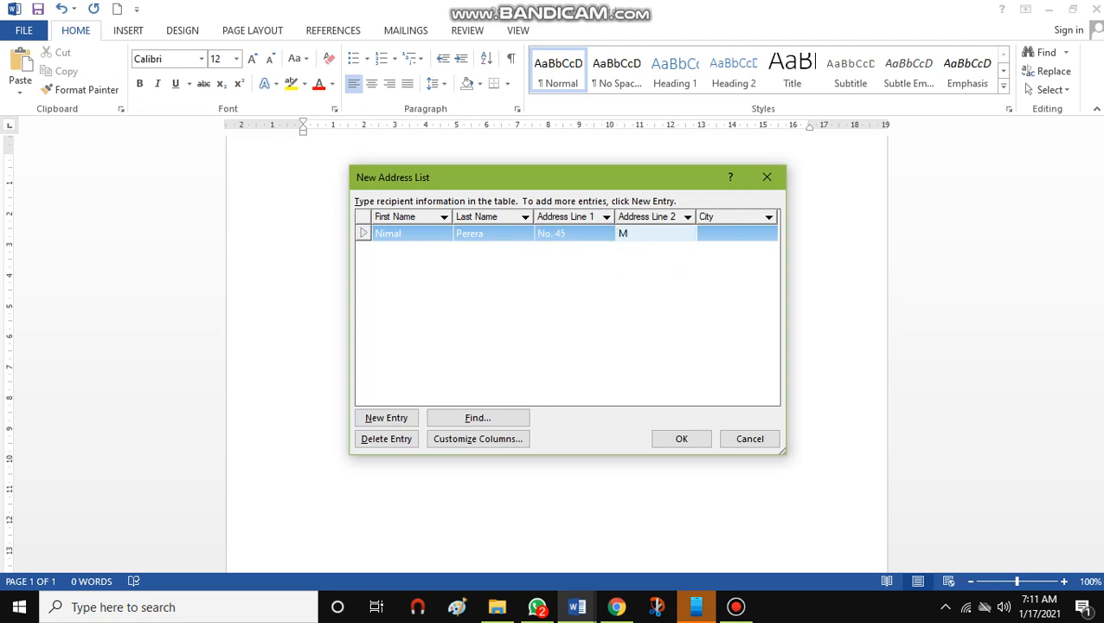
text(ain Street)
click(703, 233)
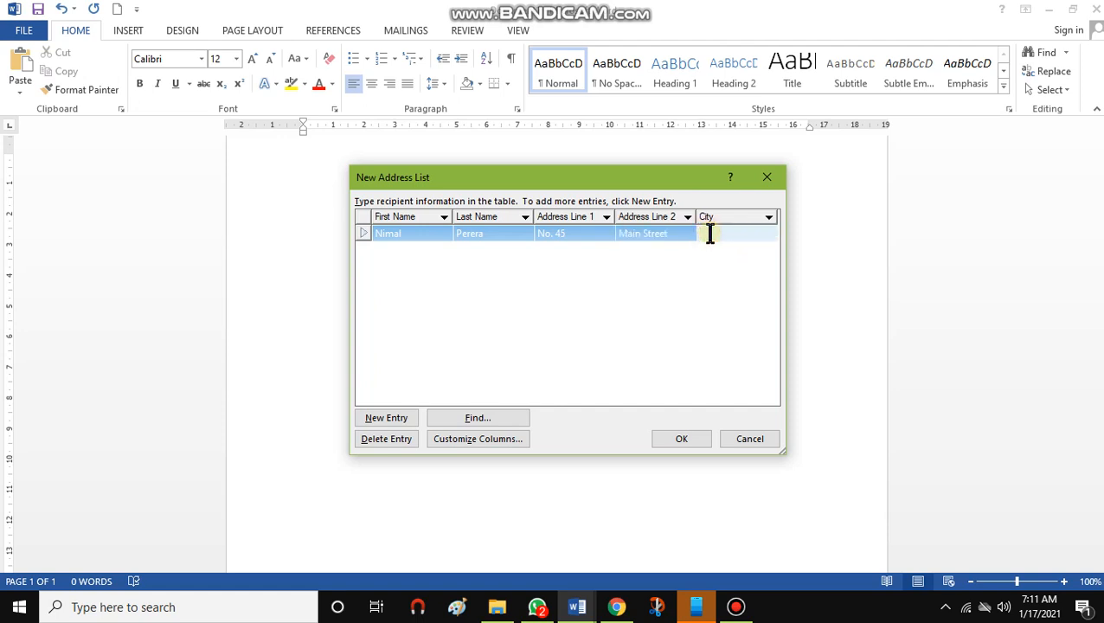
text(Kandy)
Add a second entry and enter that recipient's first name and last name
click(390, 418)
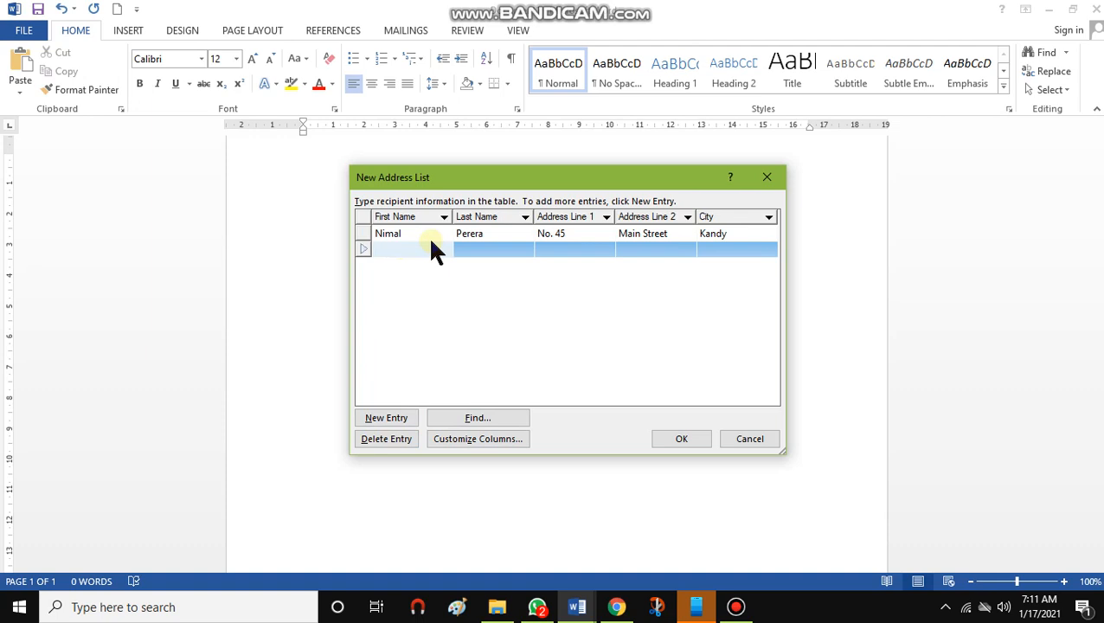
text(Mala)
click(485, 246)
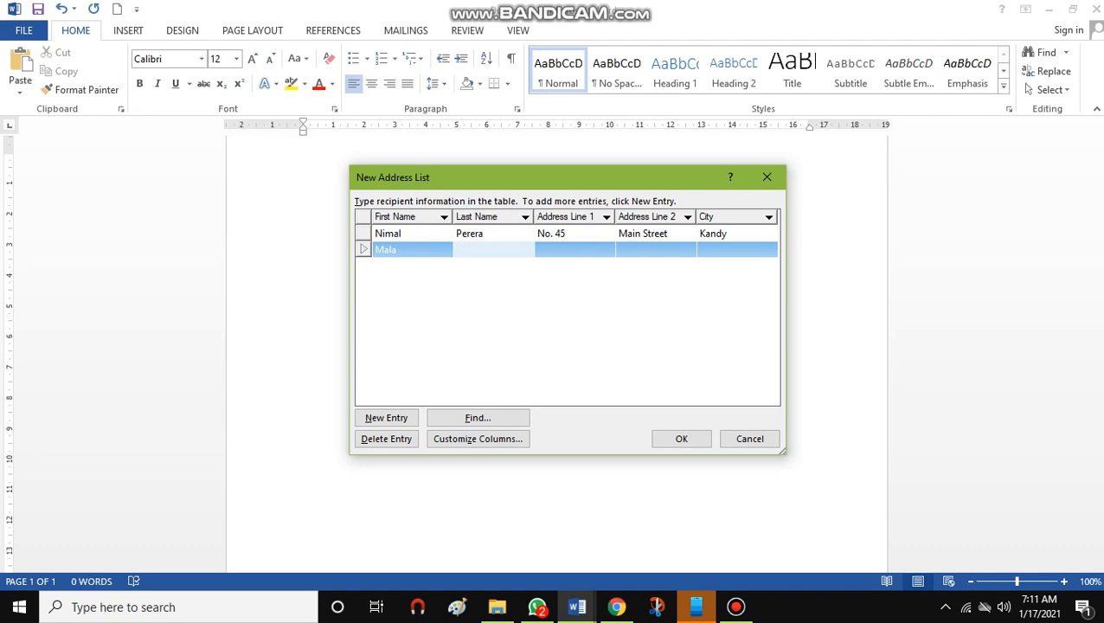
text(San)
key(BackSpace)
text(maranayaka)
click(548, 248)
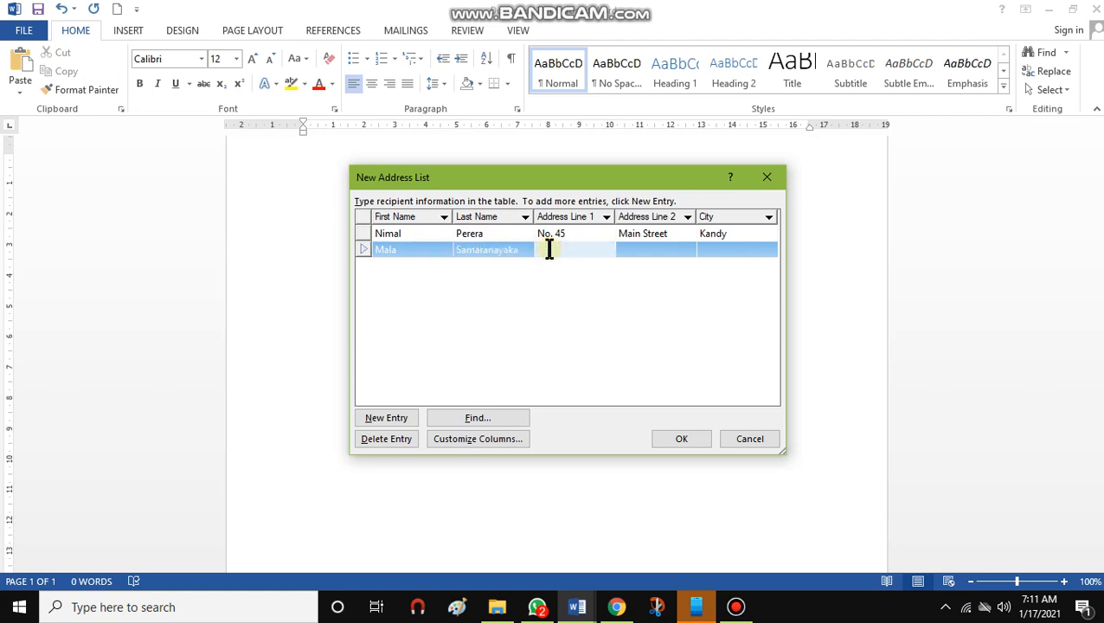
Enter the second recipient's quoted house name, street and city in the address line and city columns
text("ku)
key(BackSpace)
key(BackSpace)
text(KusumSewana")
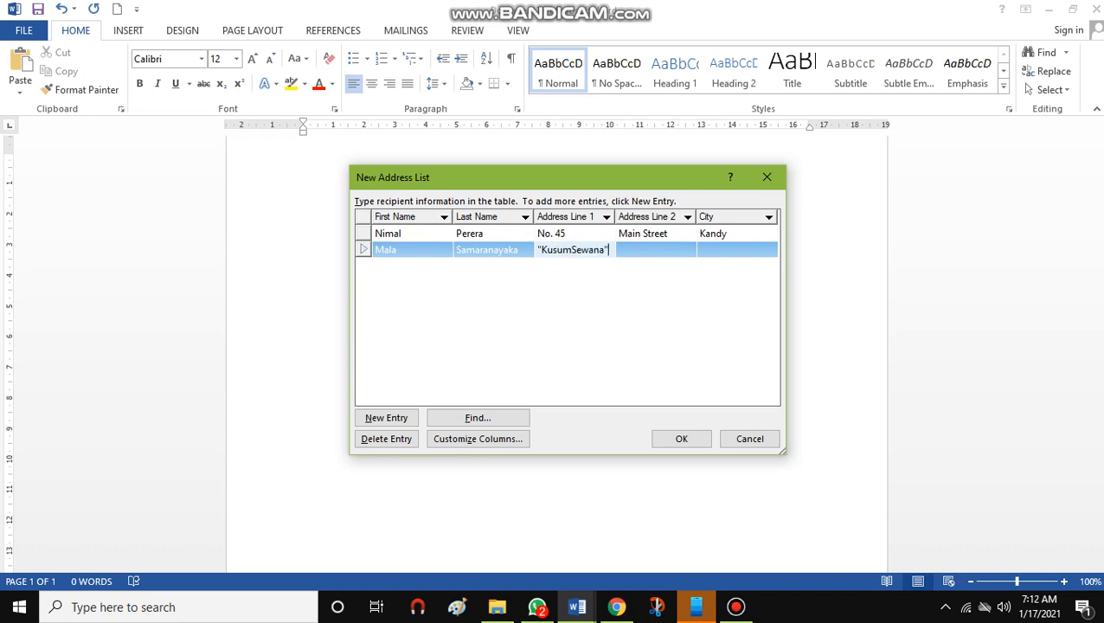
click(643, 247)
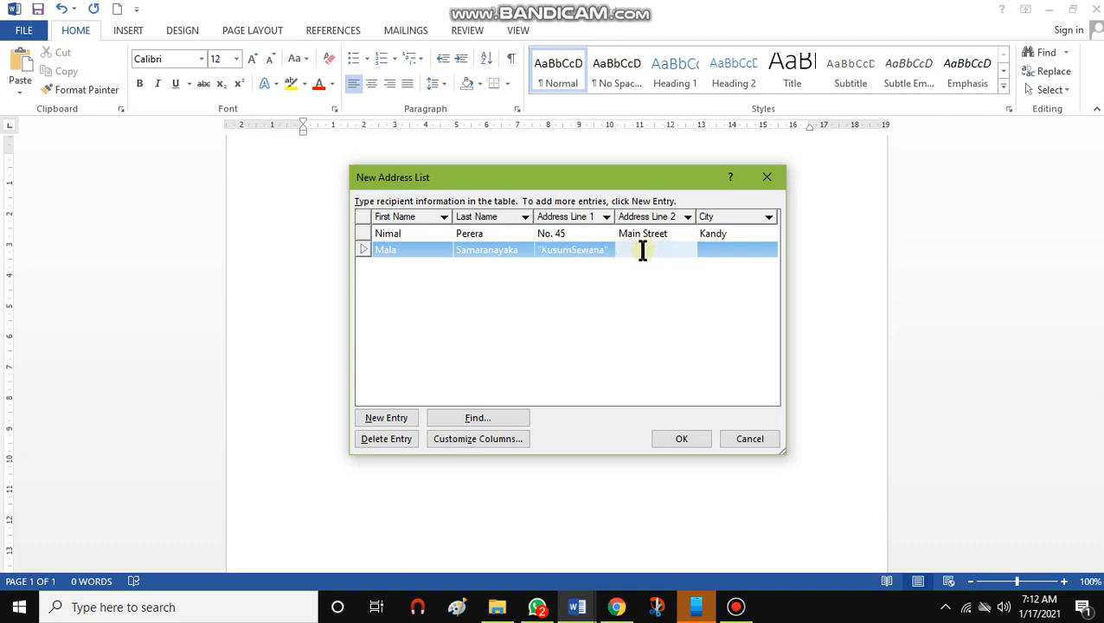
text(Temple Rd)
click(716, 246)
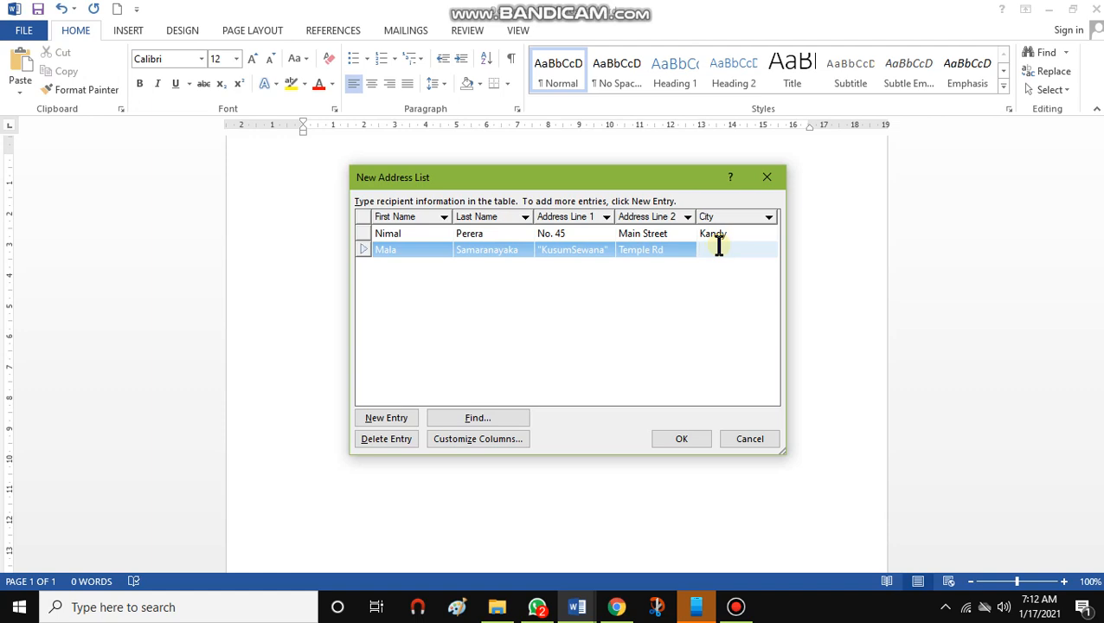
text(Mathale)
Add a third entry to the address list and enter that recipient's first name and last name
click(393, 417)
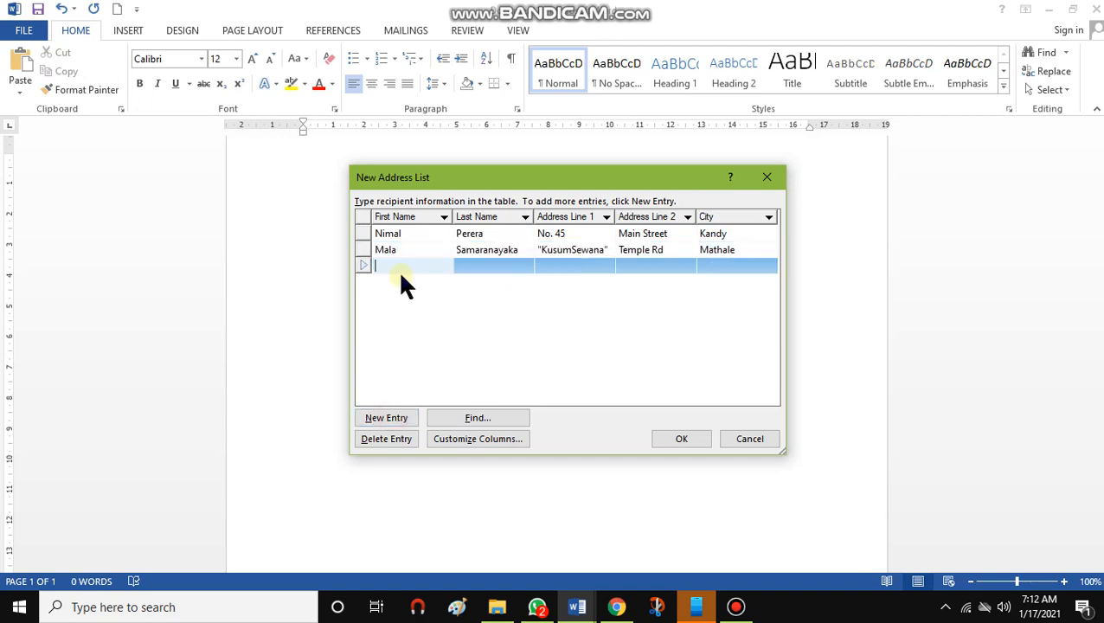
text(Ajith)
click(472, 264)
text(Li)
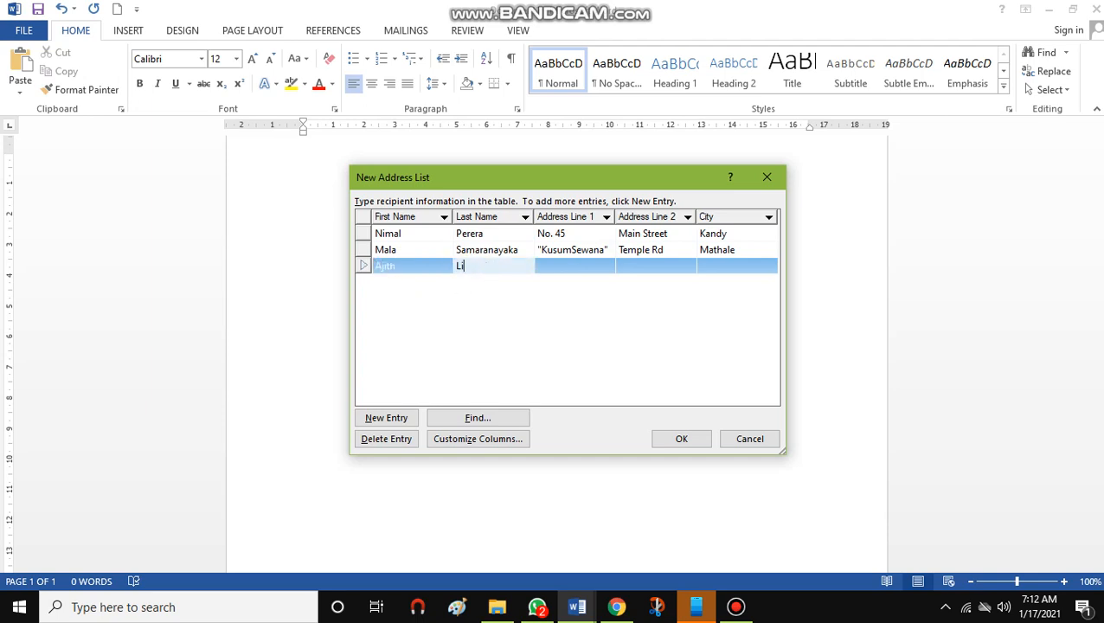
text(yanage)
Enter the third recipient's house number, street and city in the address line and city columns
click(566, 264)
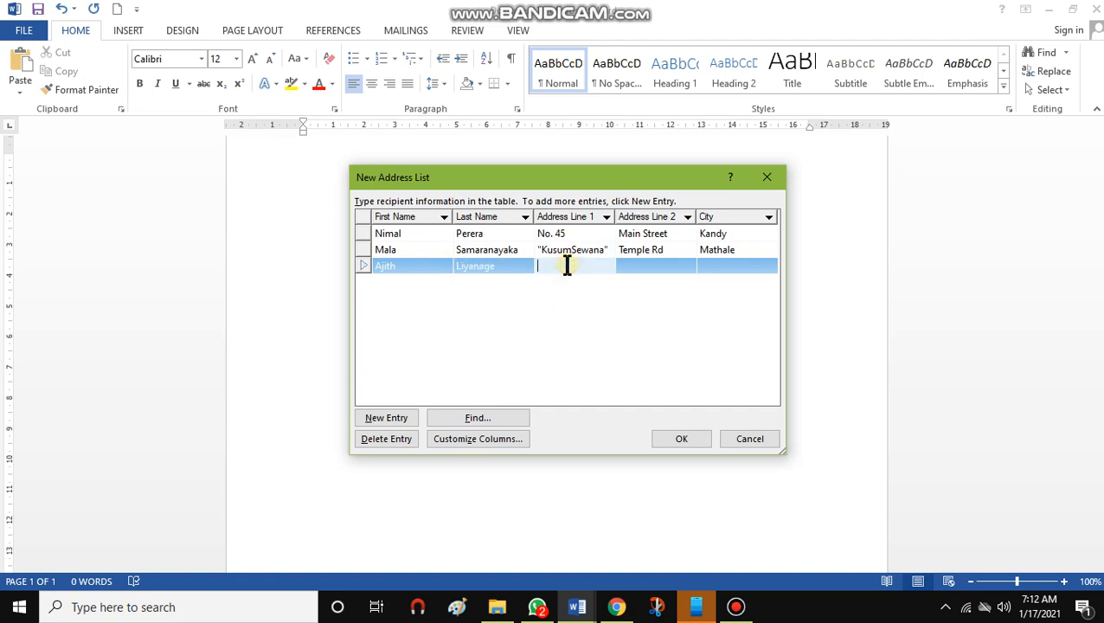
text(No78)
click(670, 267)
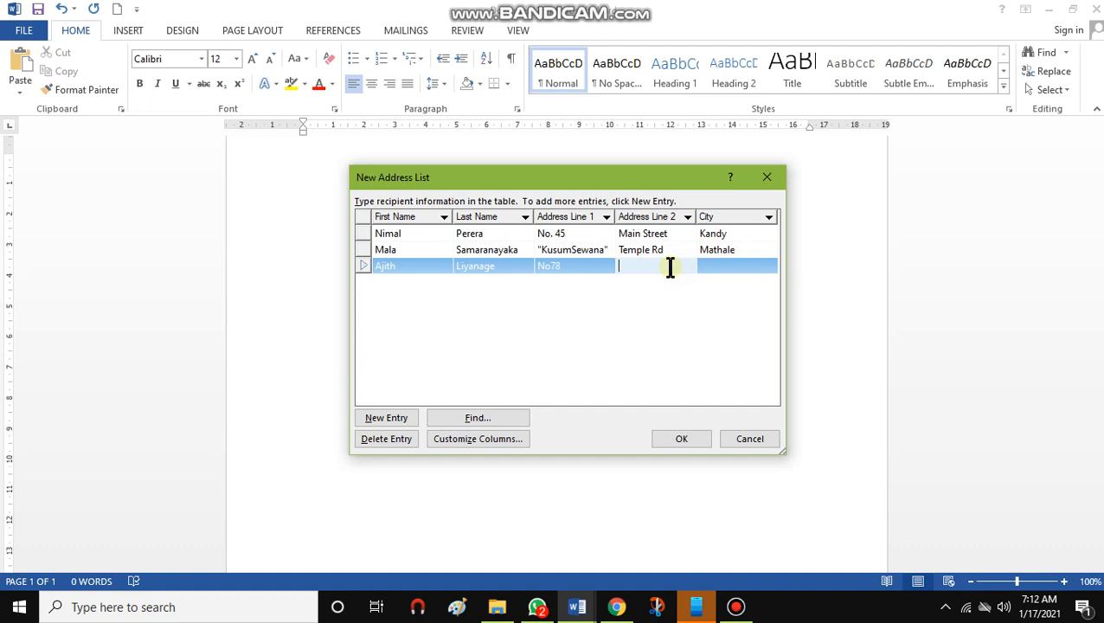
text(Malabe)
click(716, 264)
text(Kottawa)
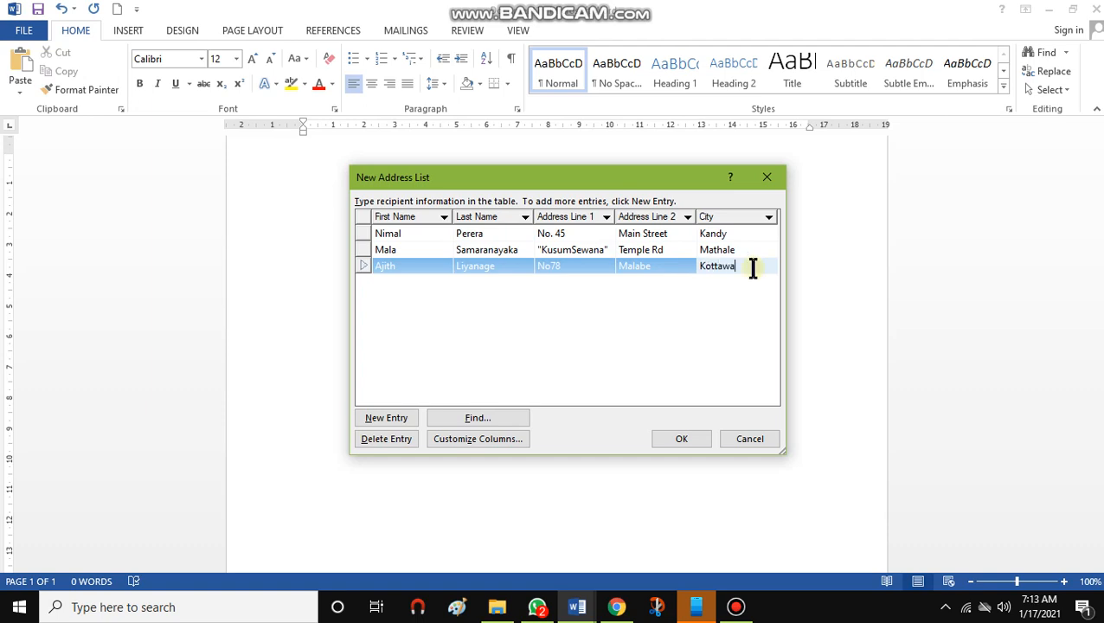
click(660, 267)
click(659, 267)
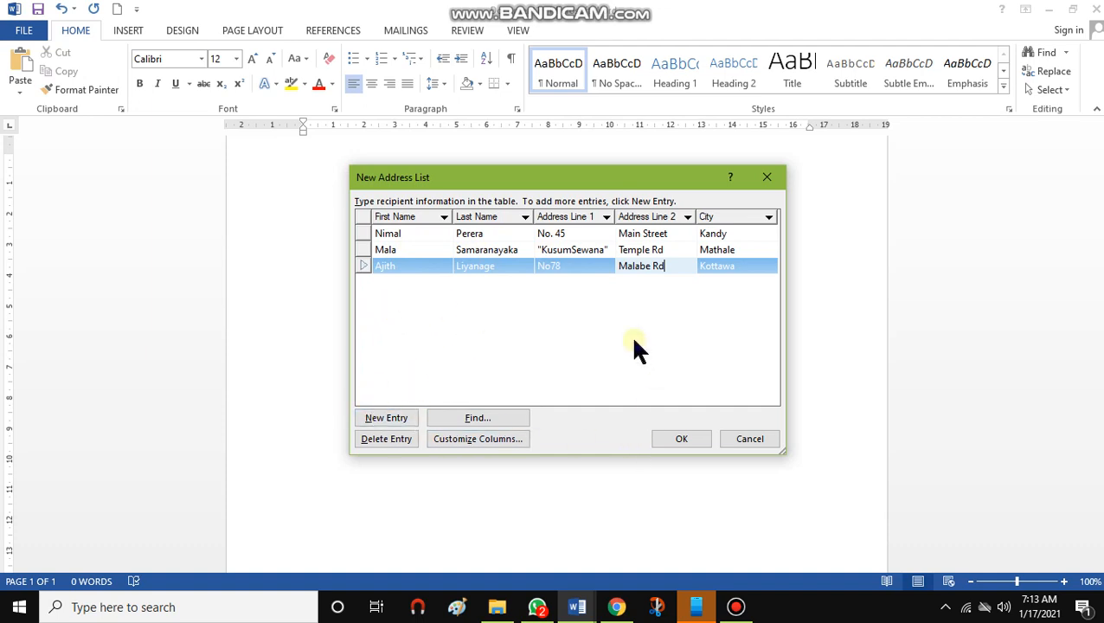
Finish the address list and save it under the file name birth day
click(681, 439)
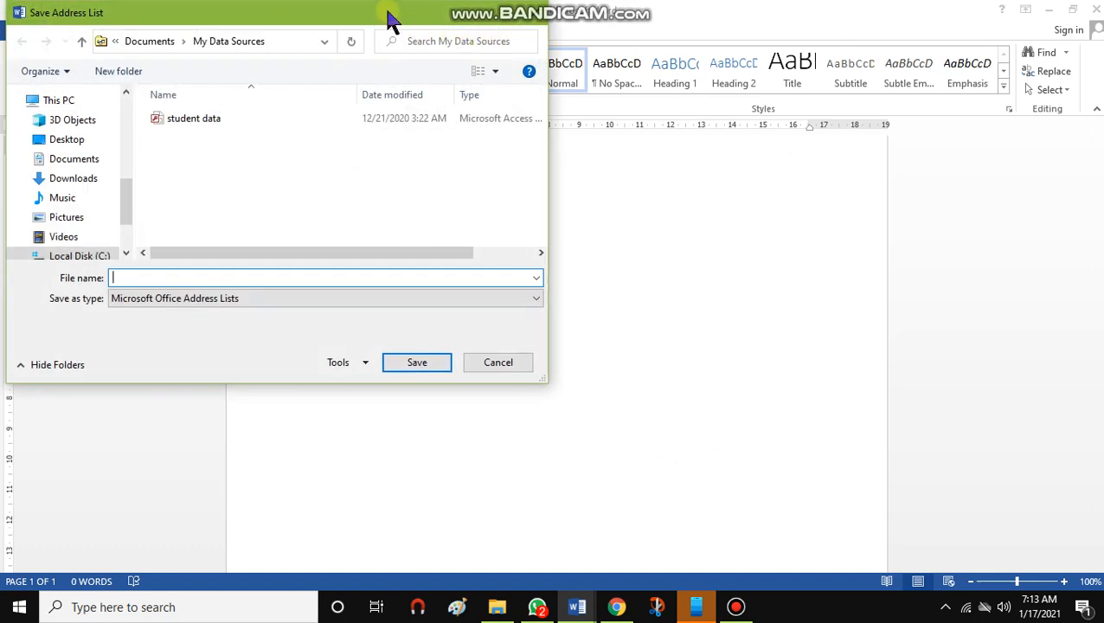
drag(389, 21, 544, 45)
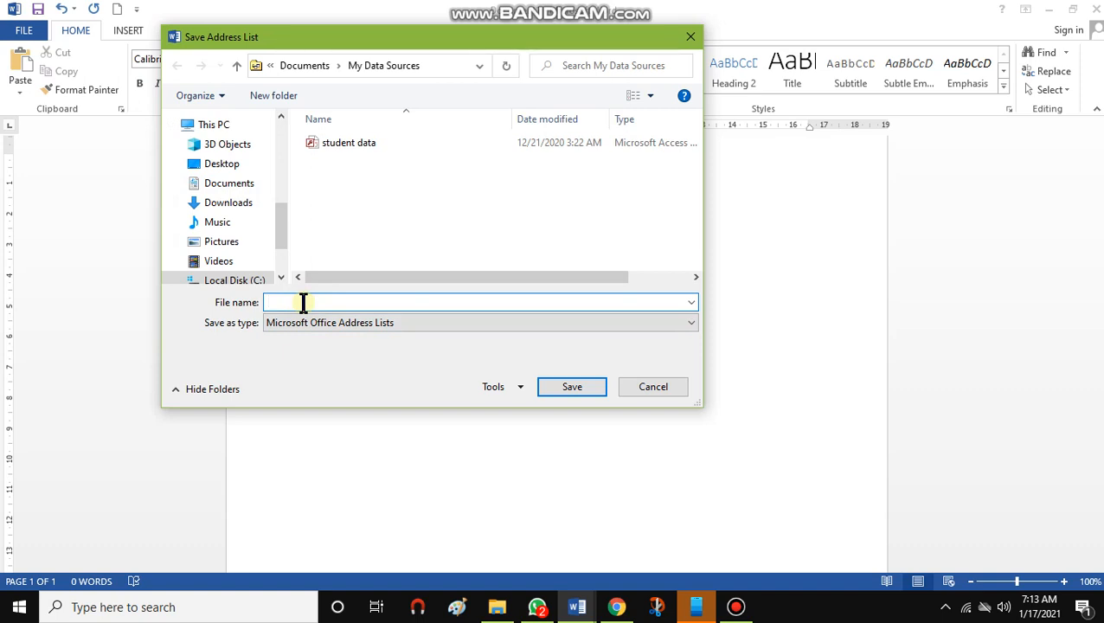
text(rth day)
click(558, 391)
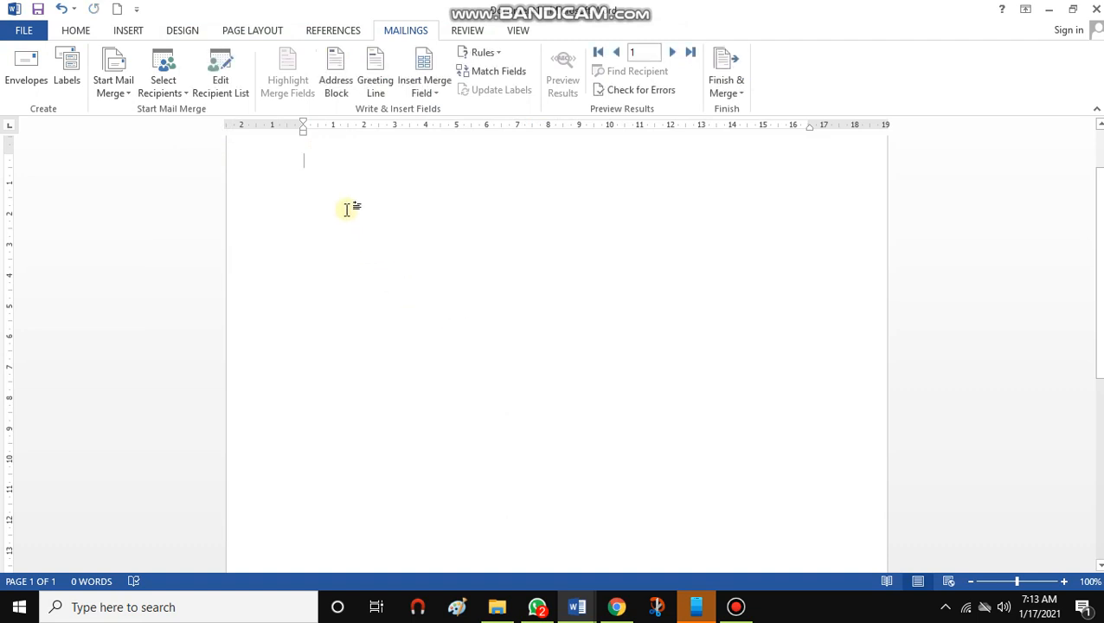
Switch to the document window containing the birthday invitation letter
scroll(389, 260, up, 2)
click(446, 315)
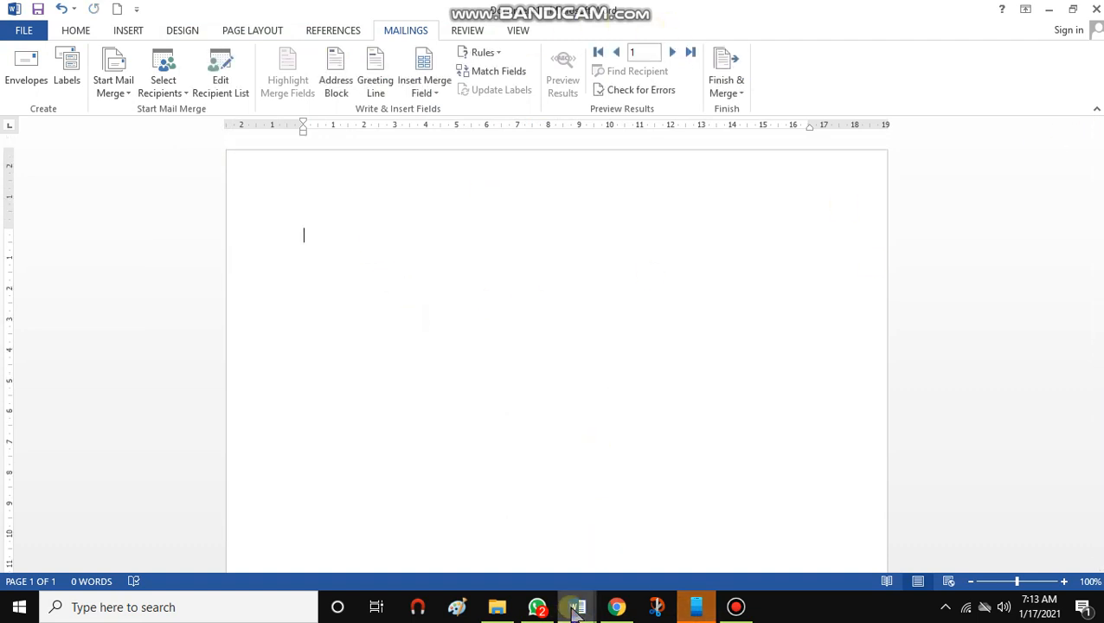
mouse_move(575, 610)
click(628, 576)
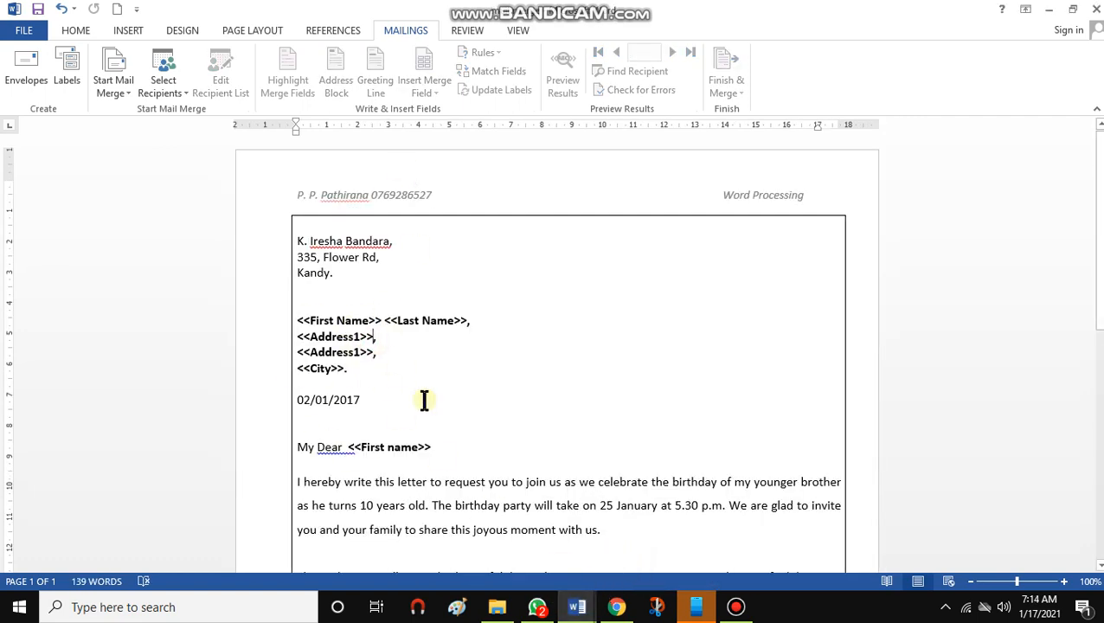
Select the saved address list as the letter's existing recipient list
click(368, 321)
click(168, 88)
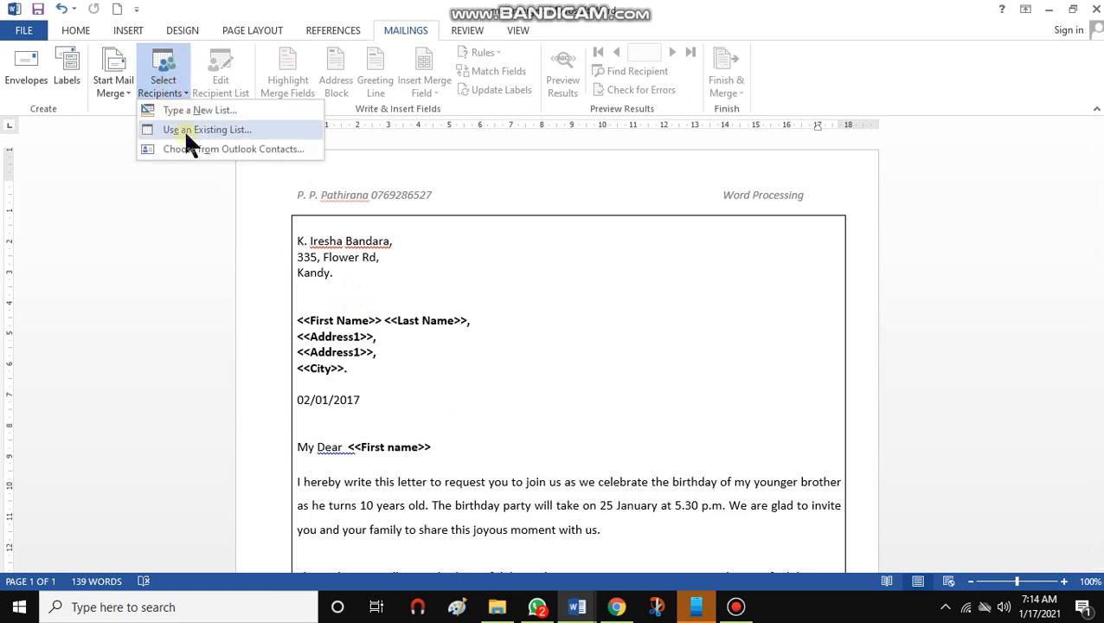
click(219, 129)
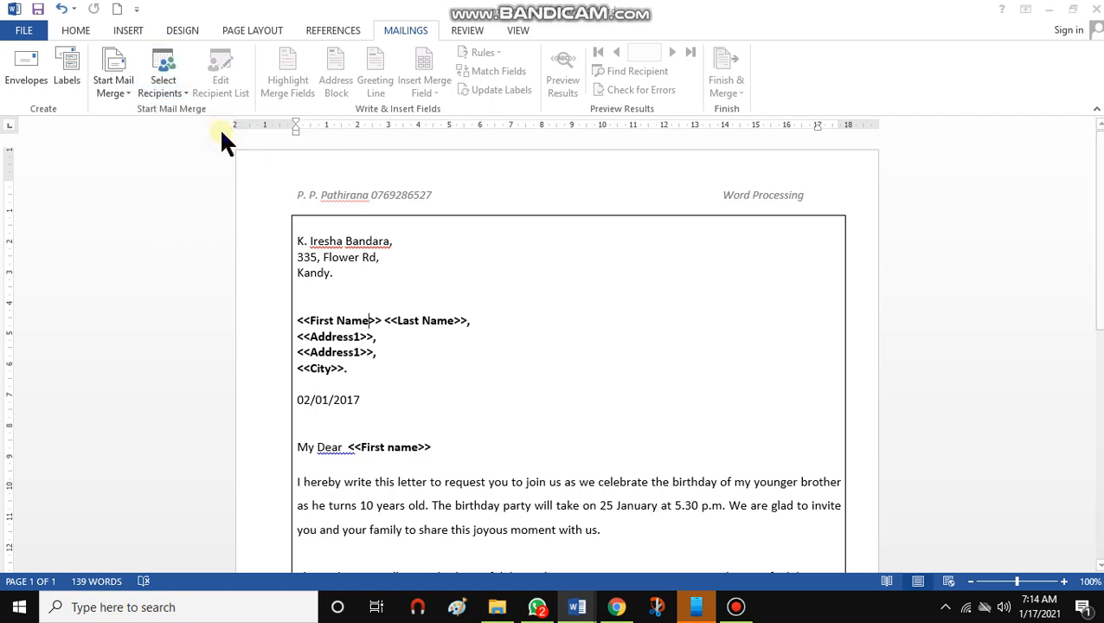
double_click(214, 153)
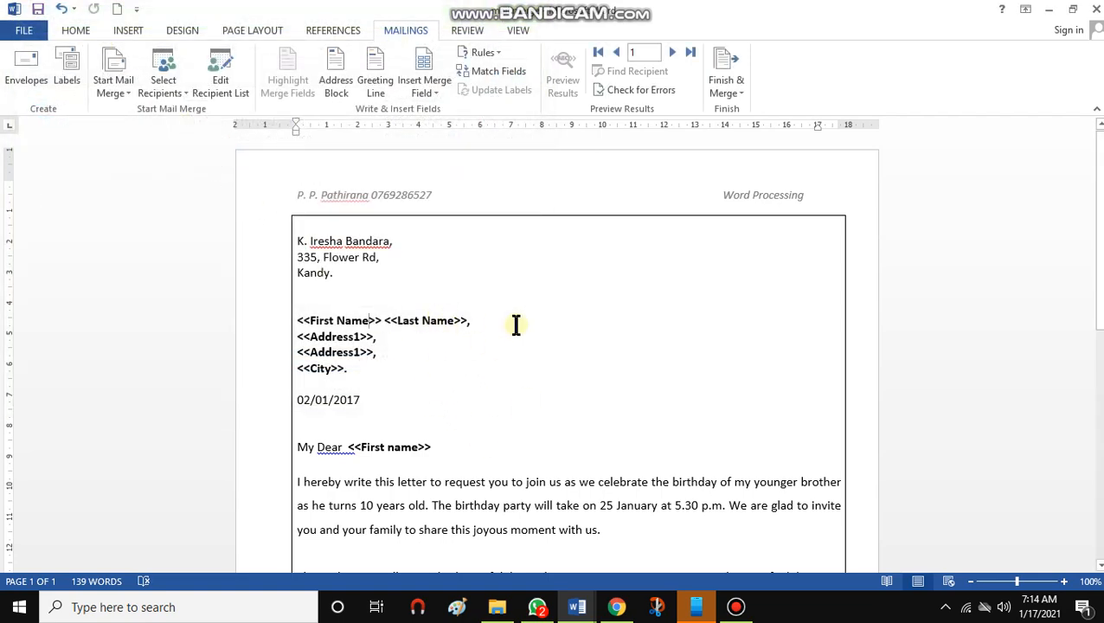
Replace the typed First Name placeholder in the recipient block with the First_Name merge field
click(430, 321)
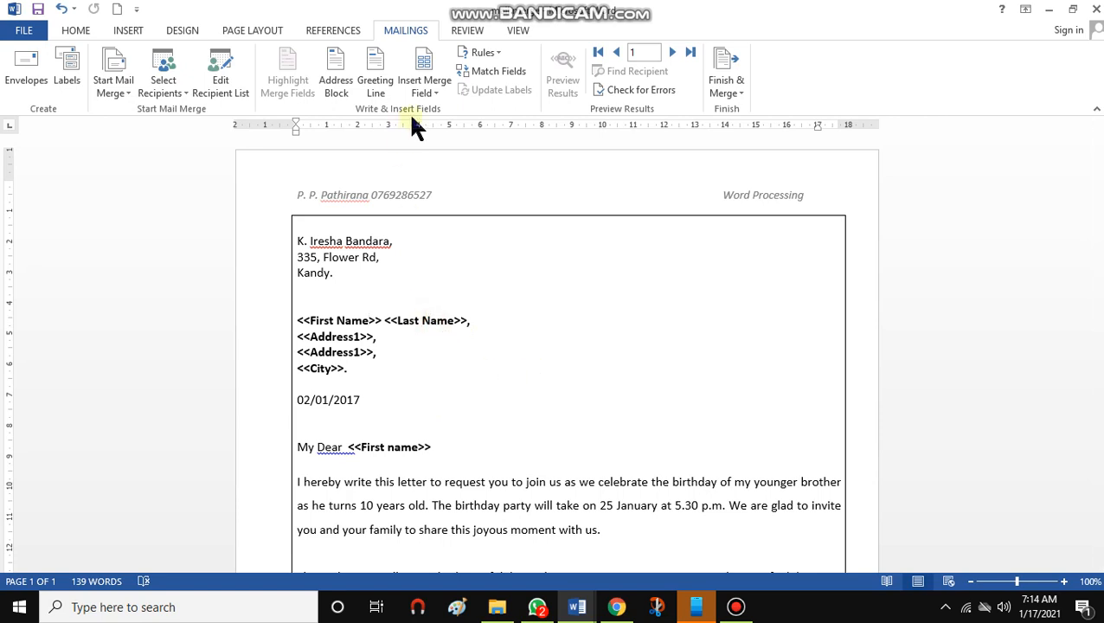
drag(292, 321, 378, 316)
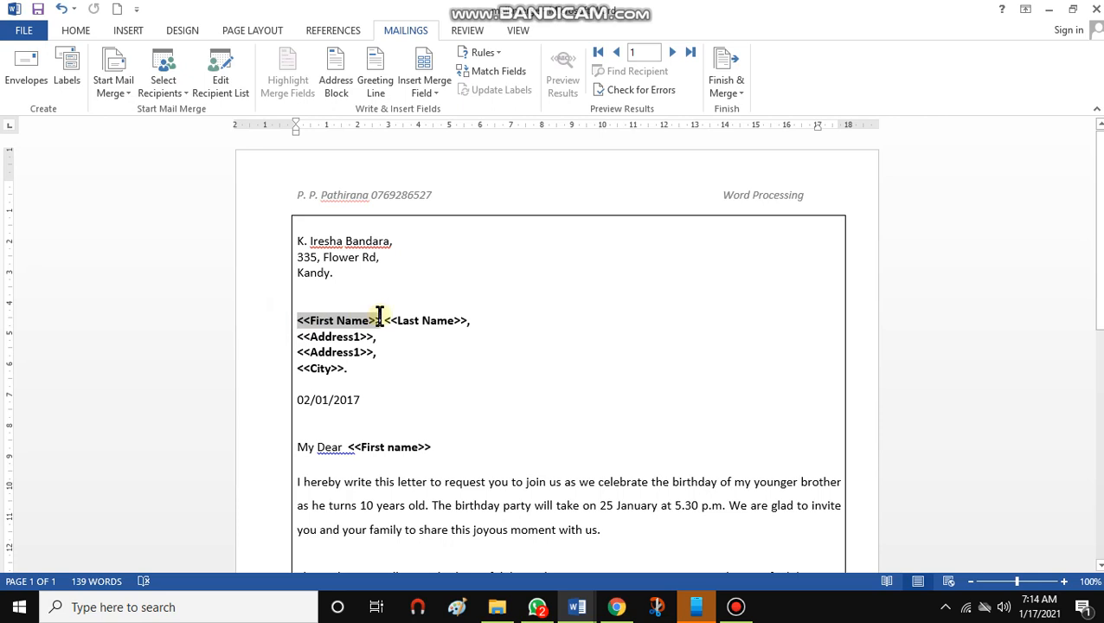
click(437, 89)
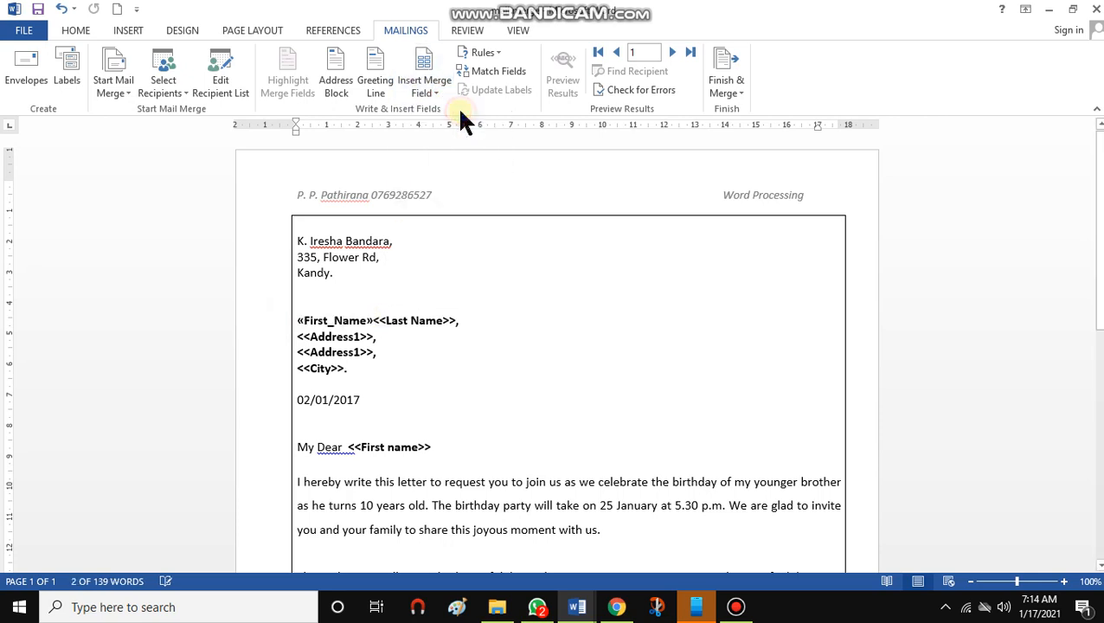
click(446, 111)
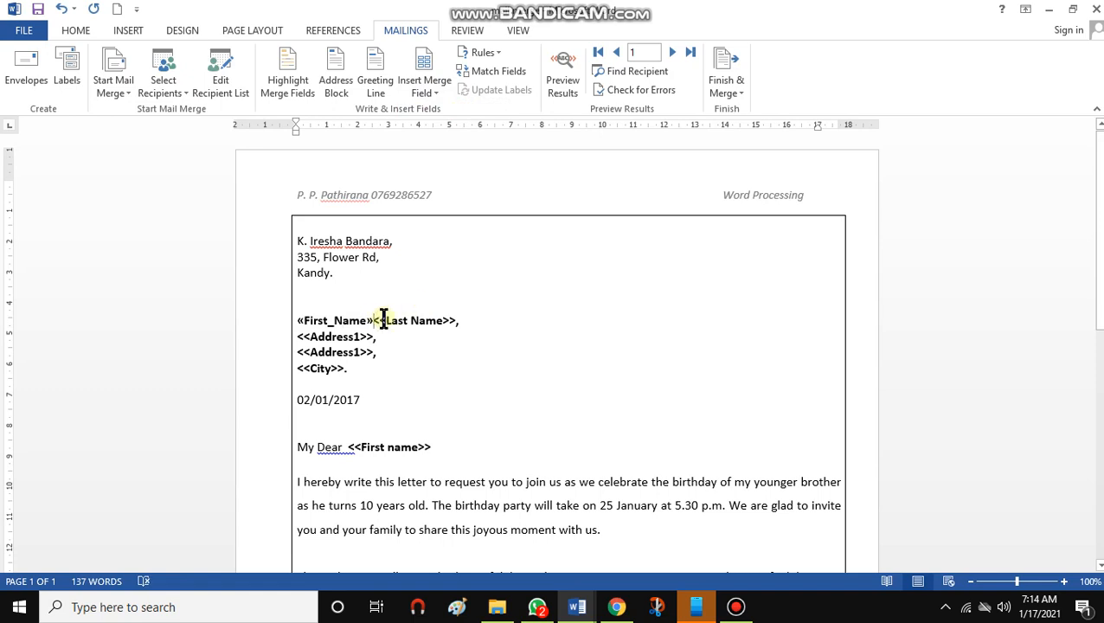
Delete all typed placeholder lines for the recipient's name, addresses and city above the date
mouse_move(374, 318)
mouse_down()
mouse_move(475, 319)
mouse_move(377, 320)
mouse_move(385, 329)
mouse_up()
click(469, 320)
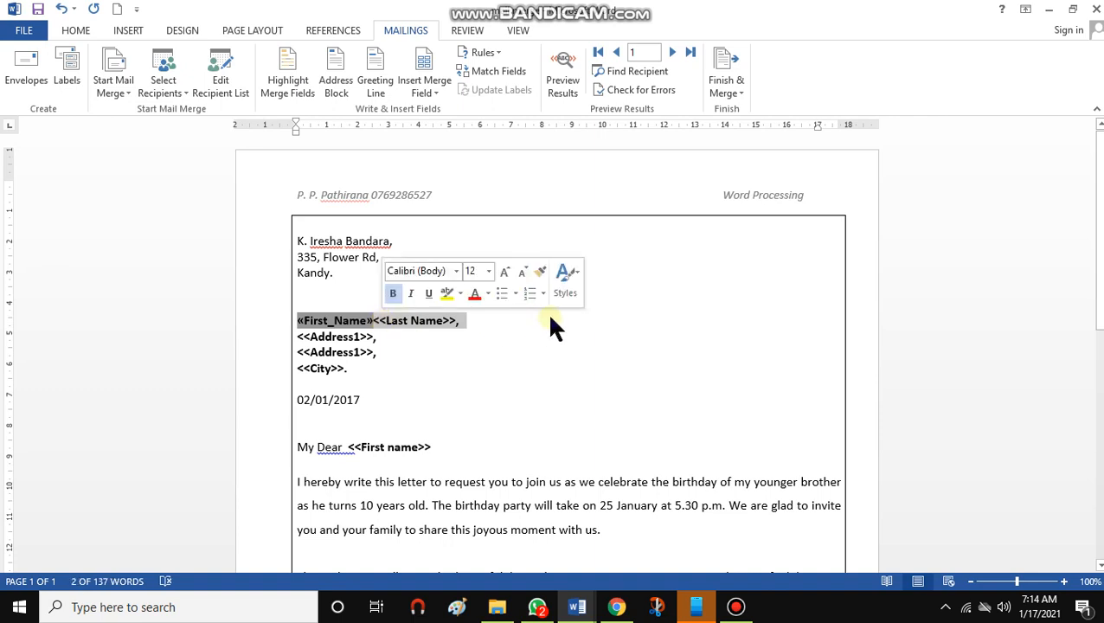
key(Delete)
click(297, 320)
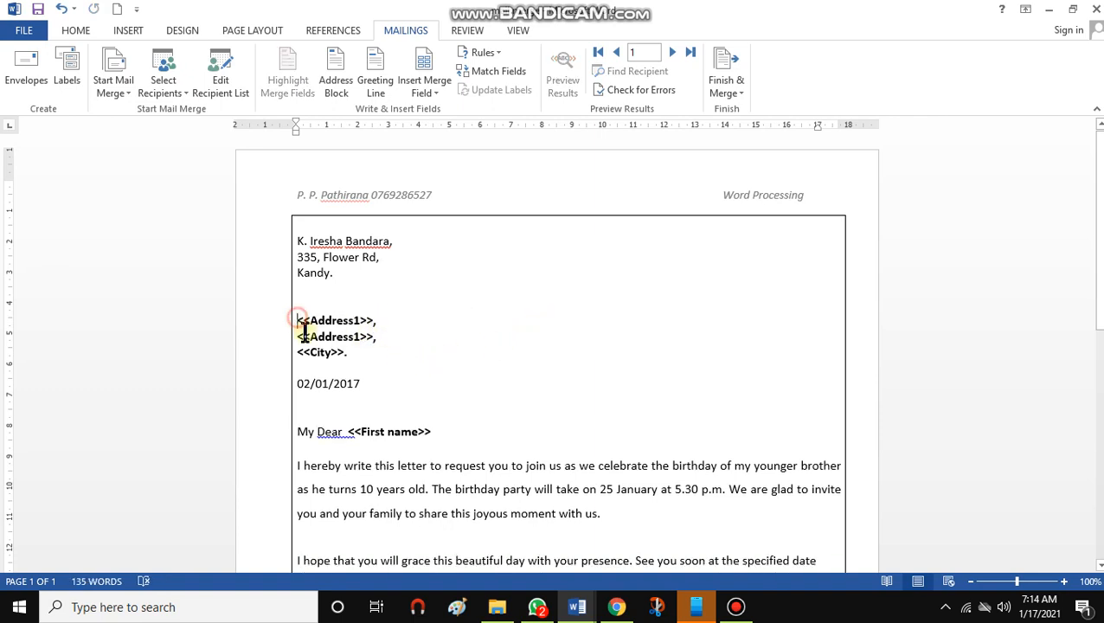
drag(304, 332, 367, 356)
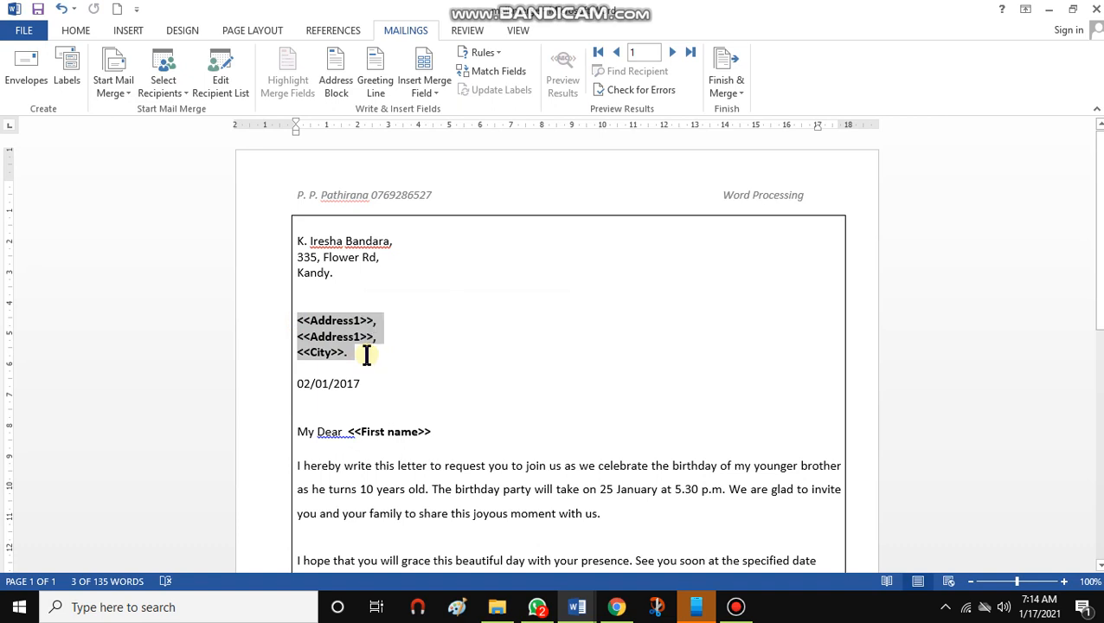
key(Delete)
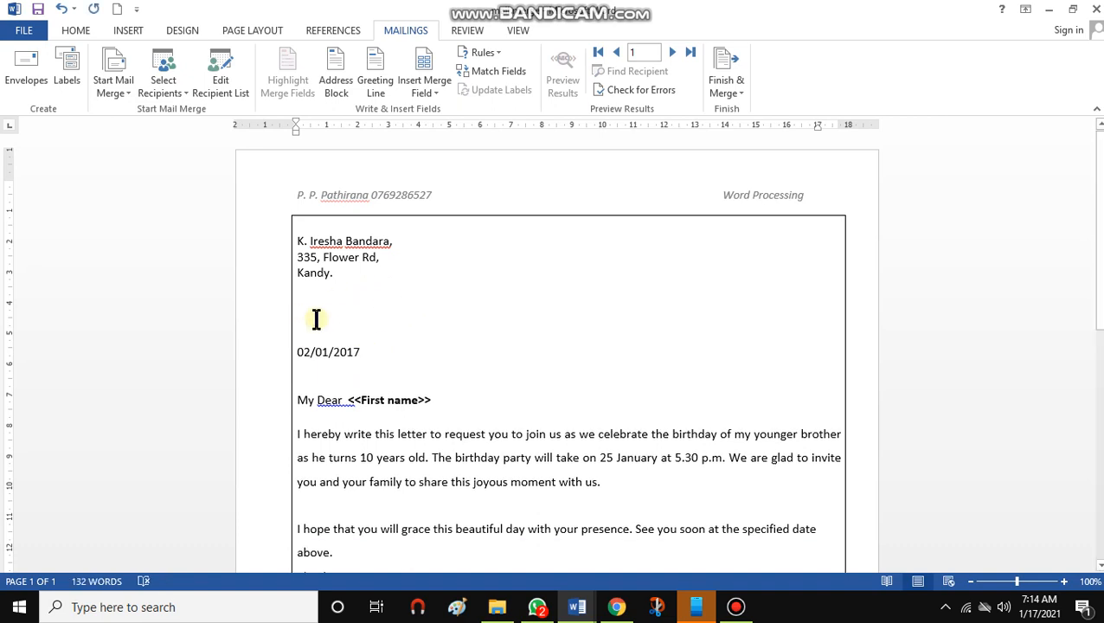
Insert the First_Name and Last_Name merge fields on the empty line above the date
click(314, 320)
click(436, 86)
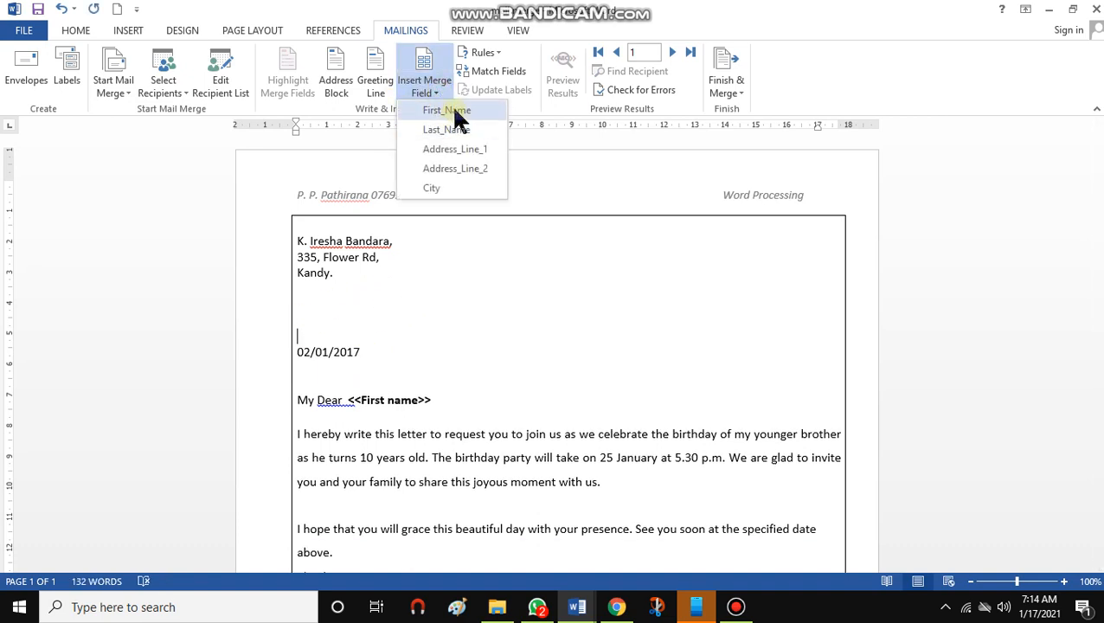
click(450, 110)
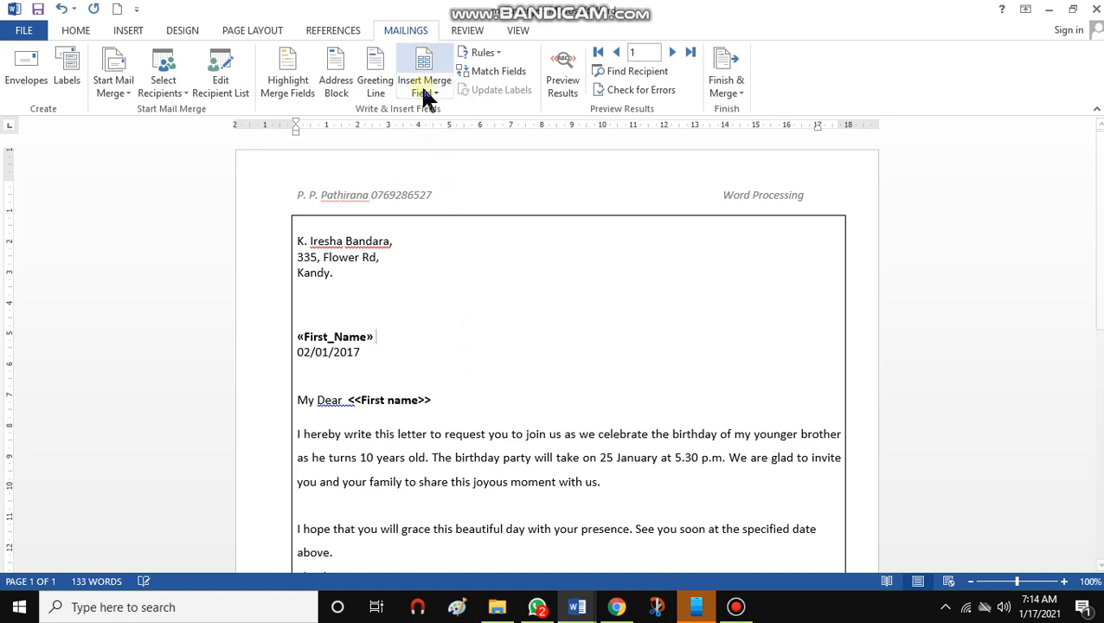
click(424, 87)
click(452, 124)
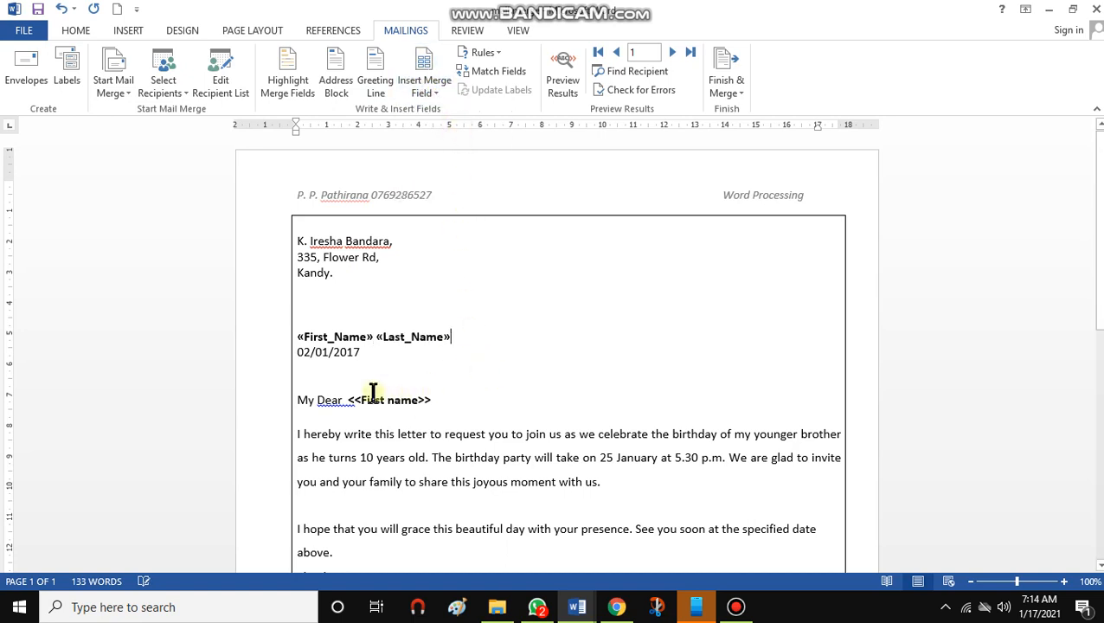
On a new line, insert the Address_Line_1 merge field followed by a comma
key(Return)
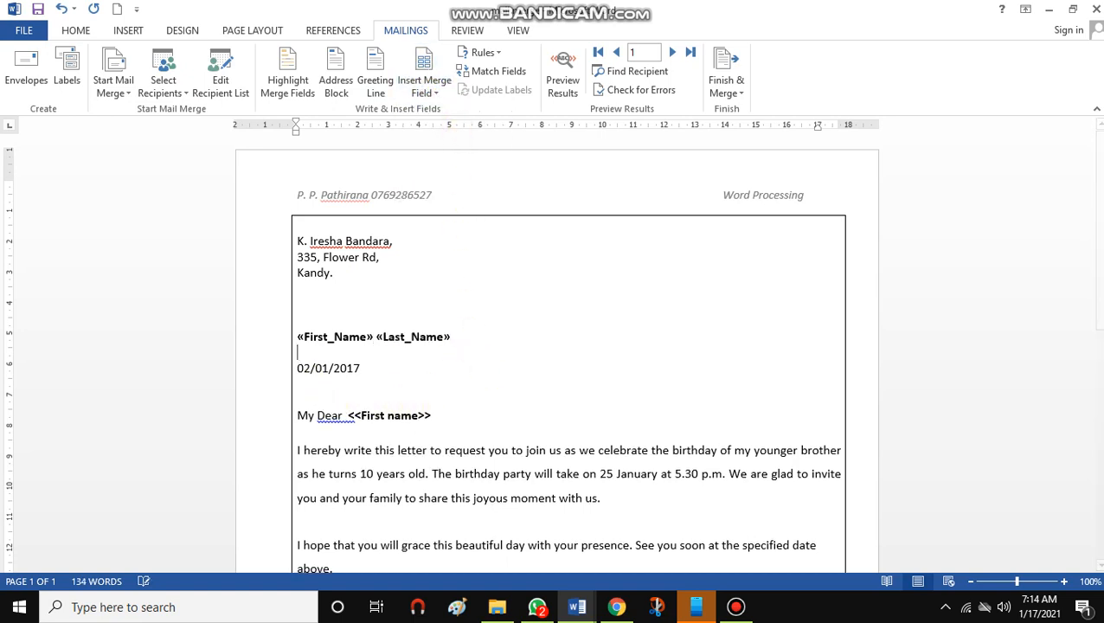
click(435, 85)
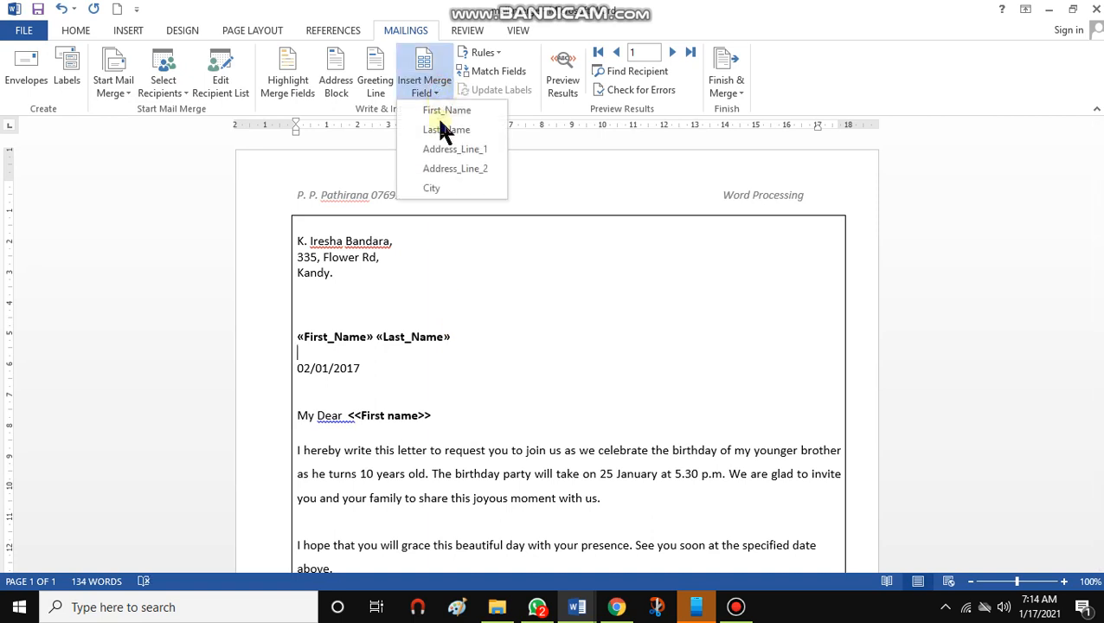
click(476, 151)
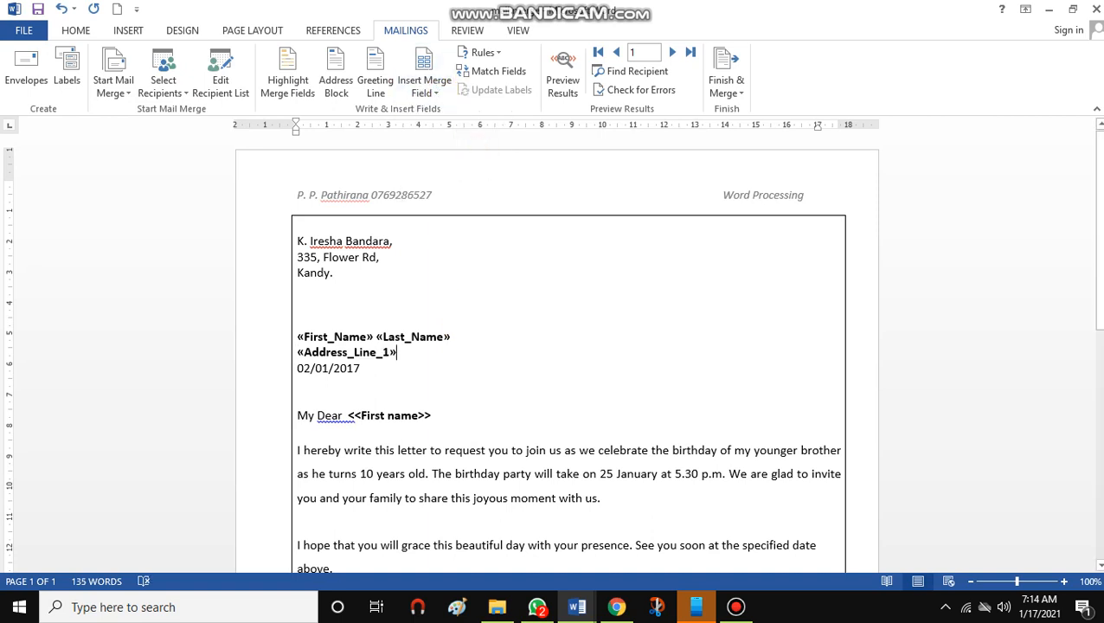
text(,)
key(Return)
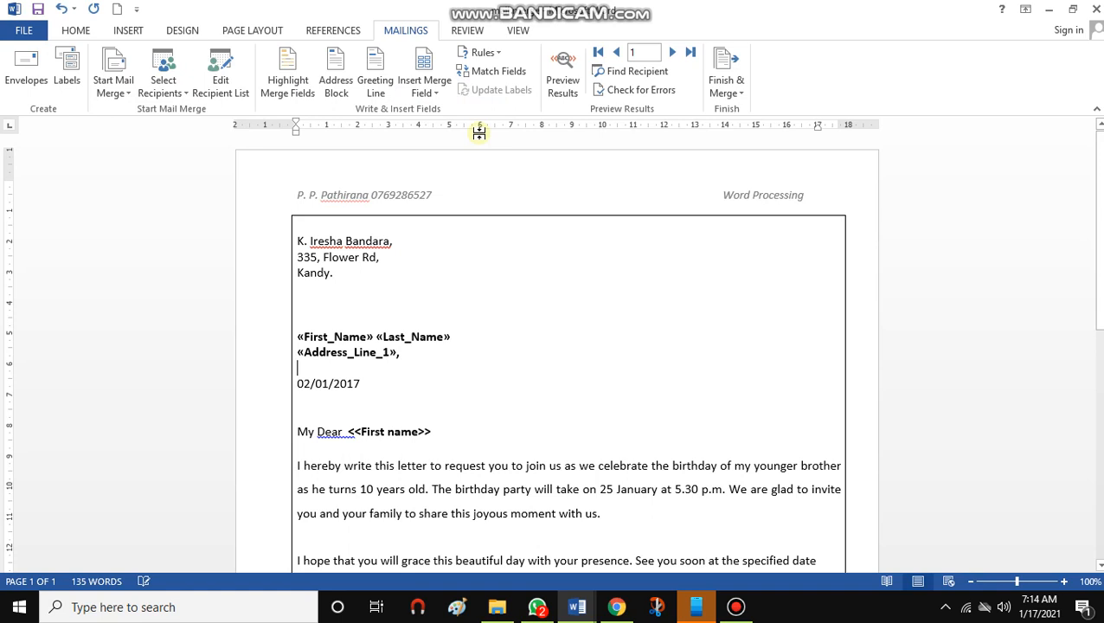
On the next line, insert the Address_Line_2 merge field followed by a comma
click(435, 88)
click(470, 167)
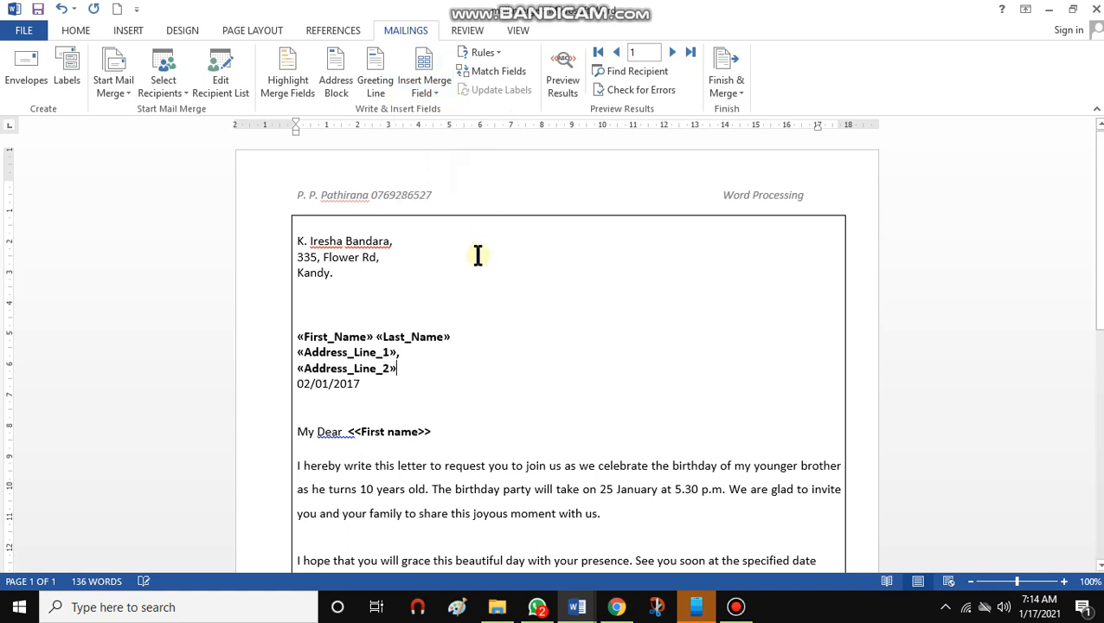
text(,)
key(Return)
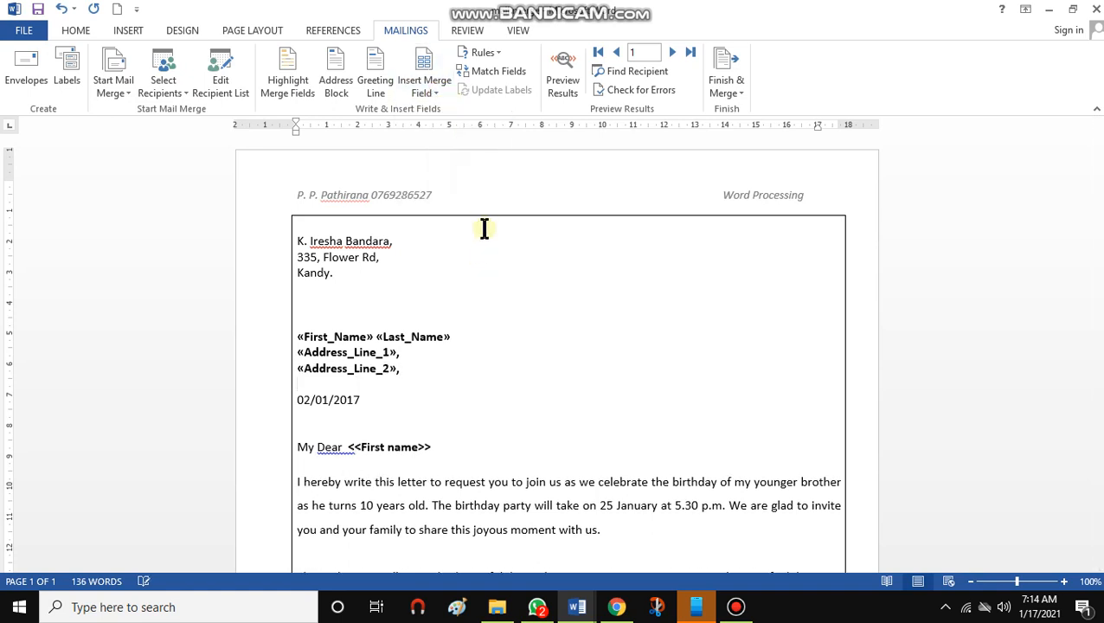
Add the City merge field with a closing full stop on its own line, then start a new line
click(436, 90)
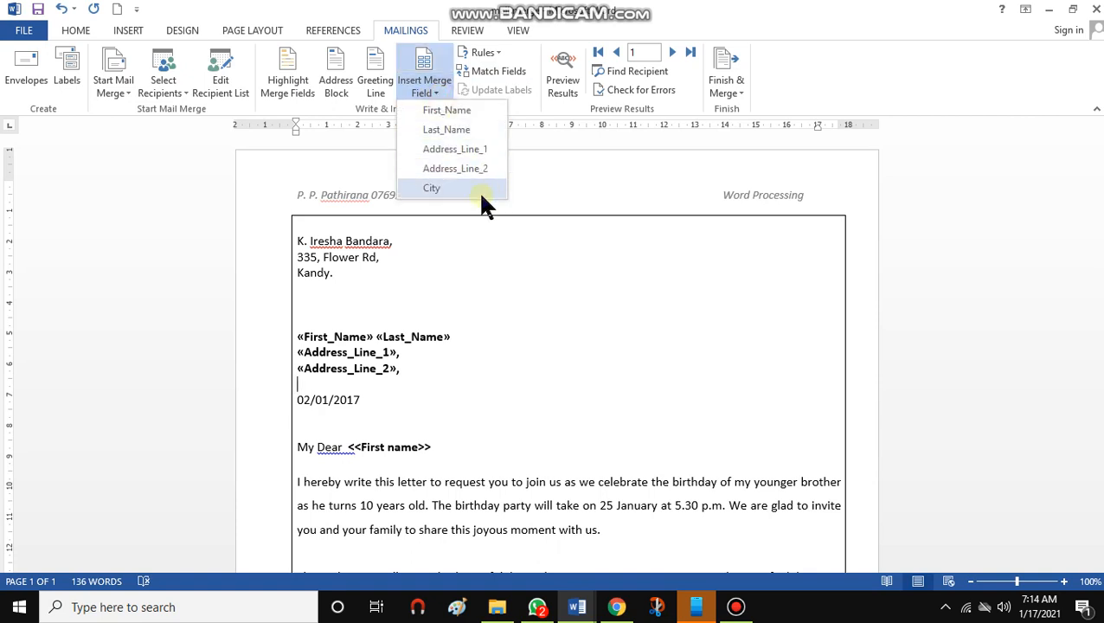
click(476, 190)
text(.)
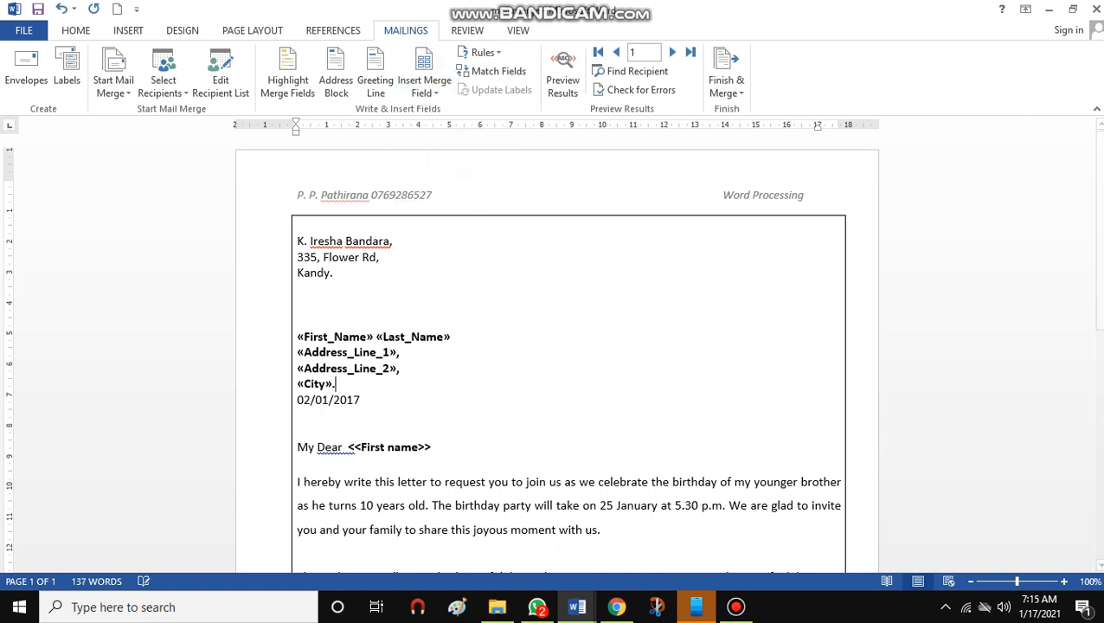
key(Return)
Replace the <<First name>> placeholder after "My Dear" with the First_Name merge field
click(370, 417)
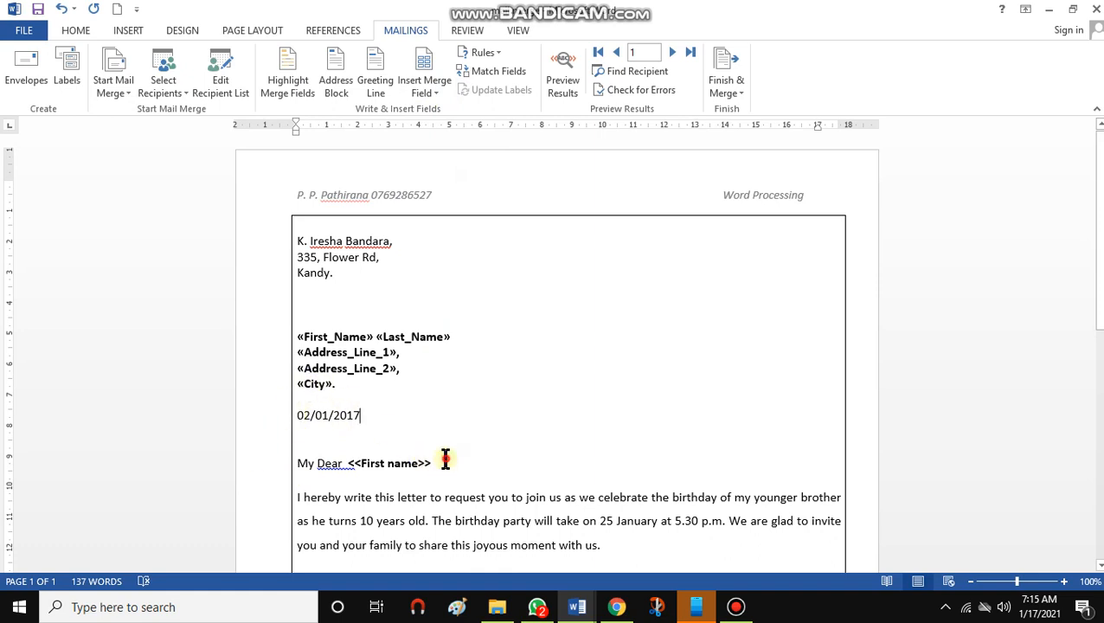
drag(446, 458, 350, 461)
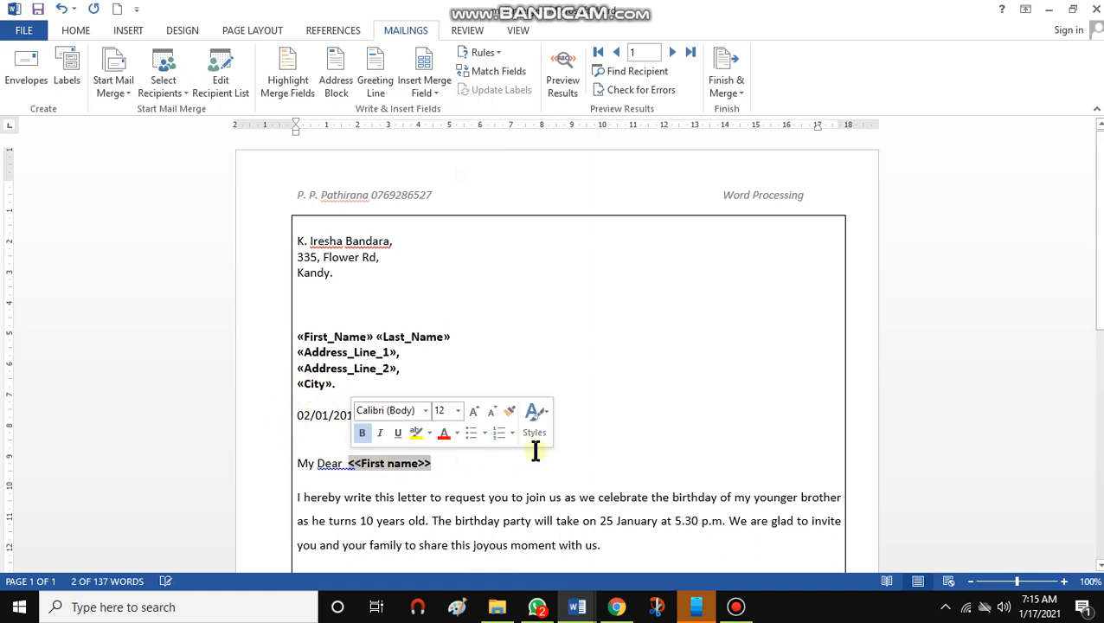
key(Delete)
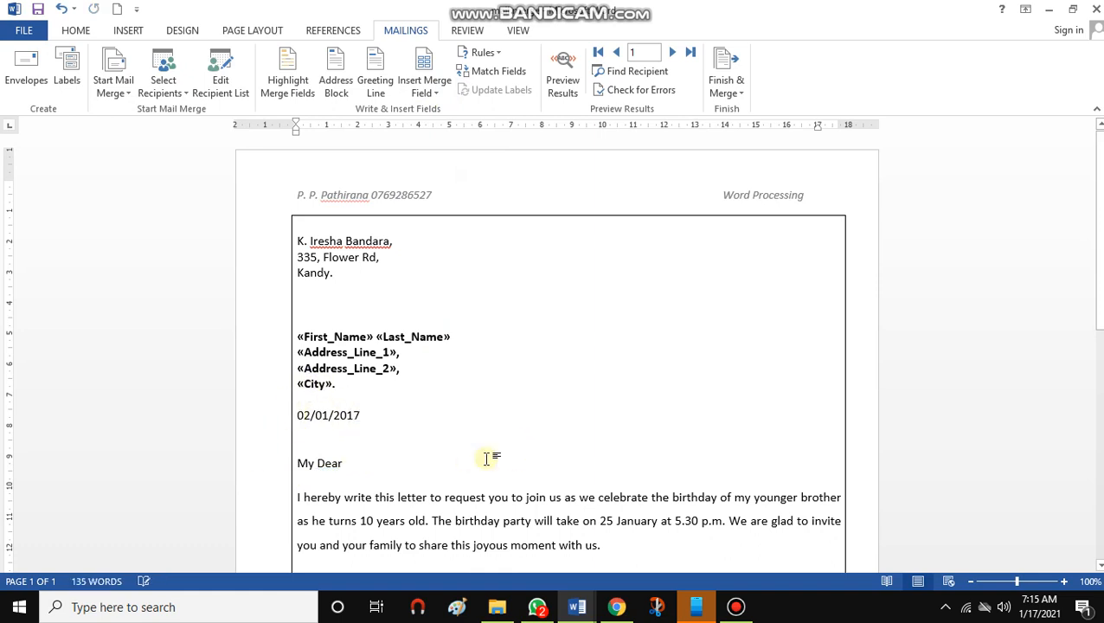
click(433, 91)
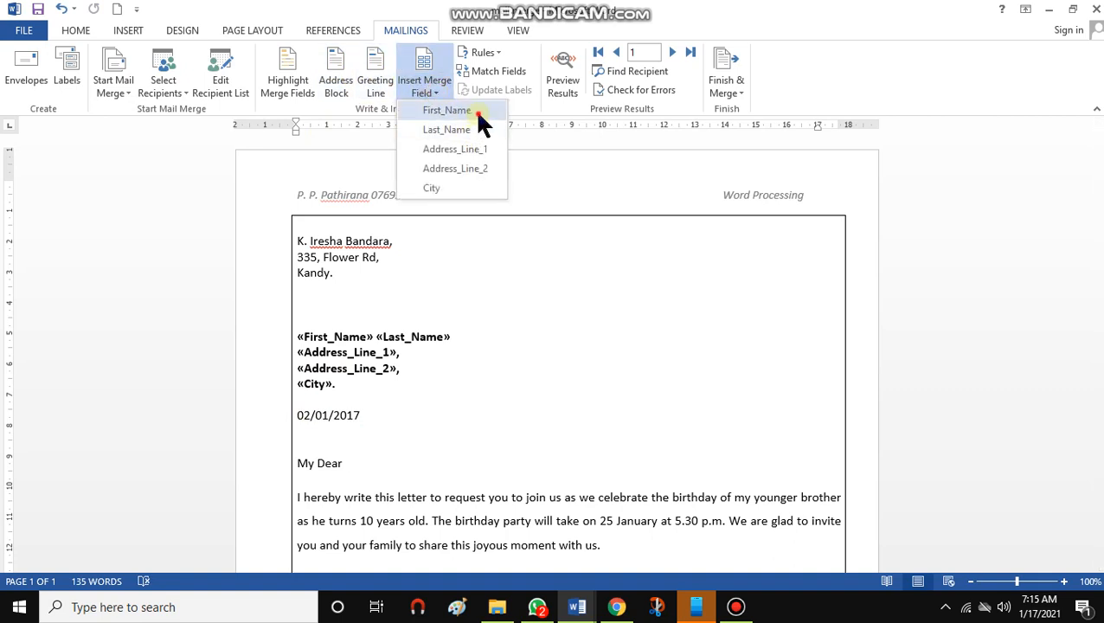
click(476, 111)
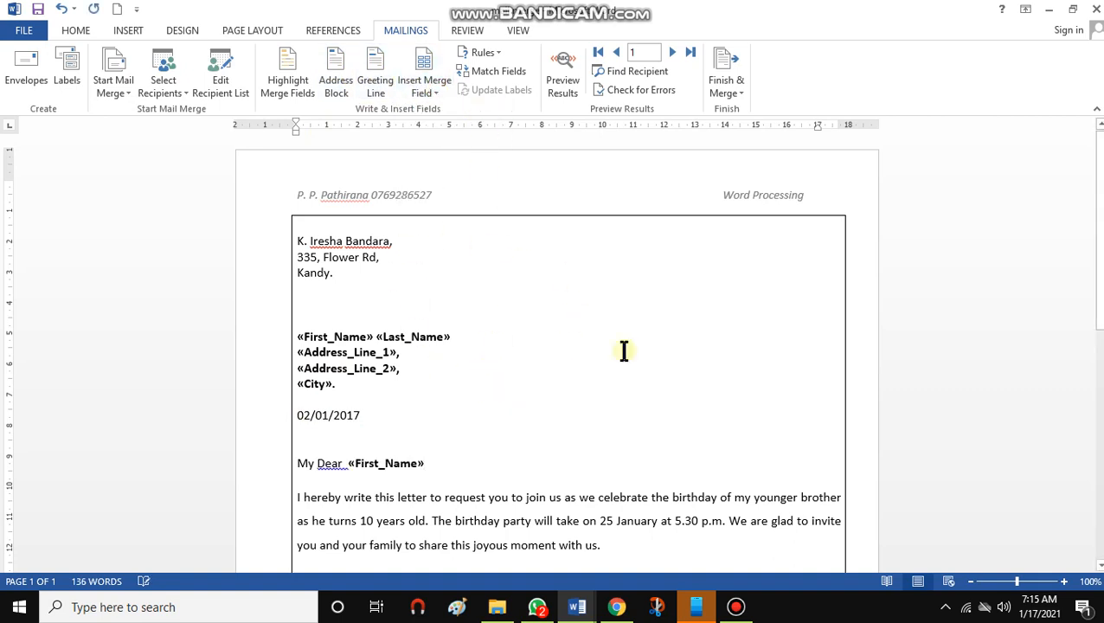
Preview the merged results and step through the recipient records to the third one
click(414, 334)
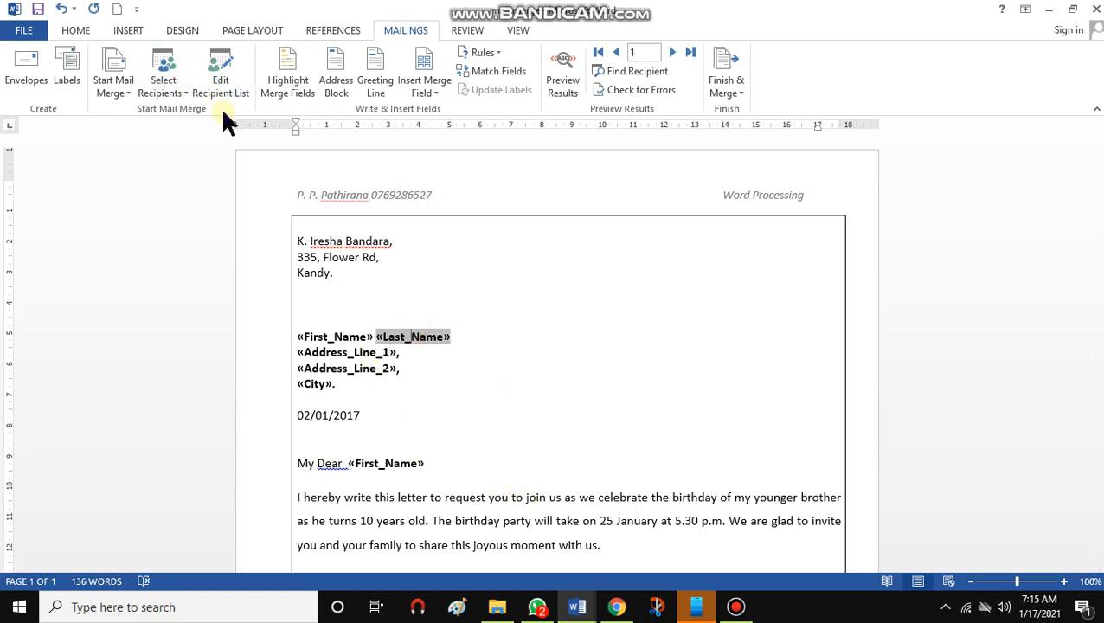
click(372, 367)
click(636, 314)
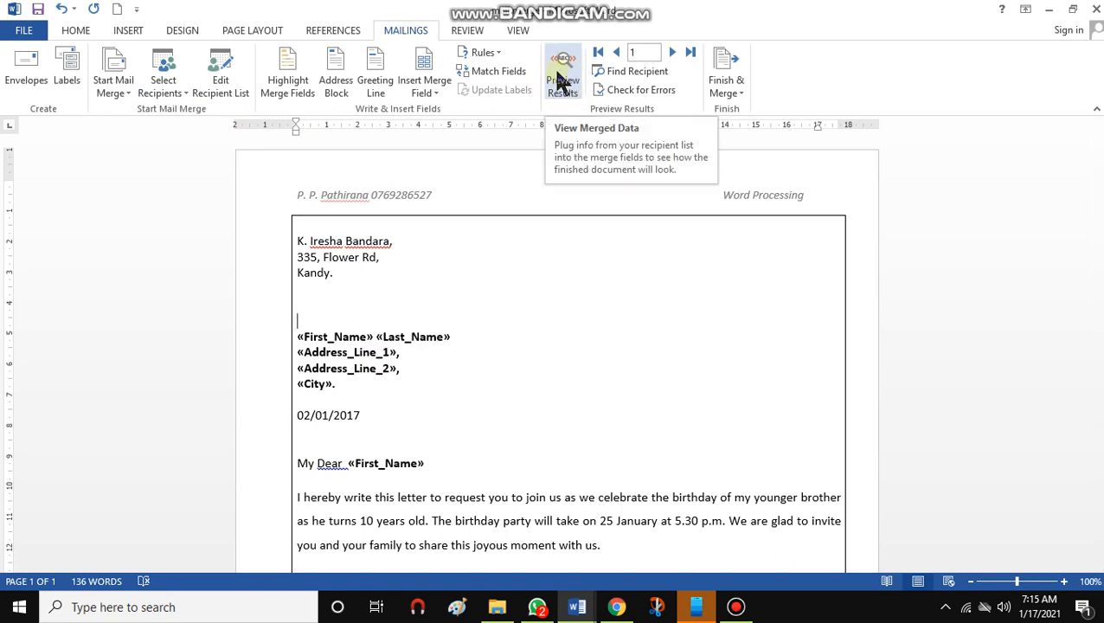
click(560, 80)
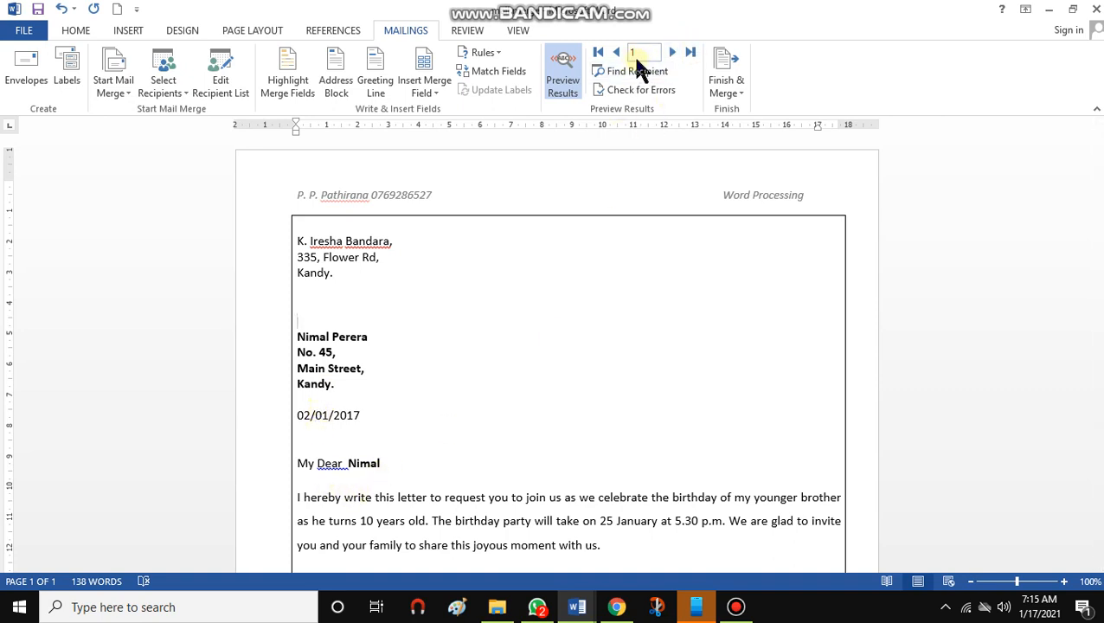
click(672, 54)
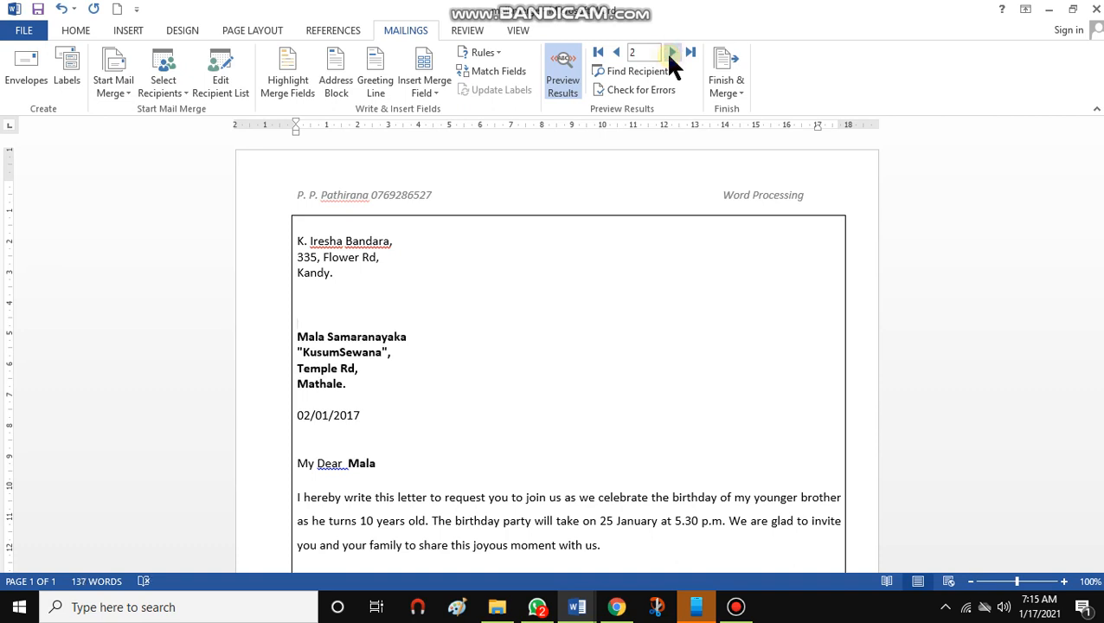
click(671, 54)
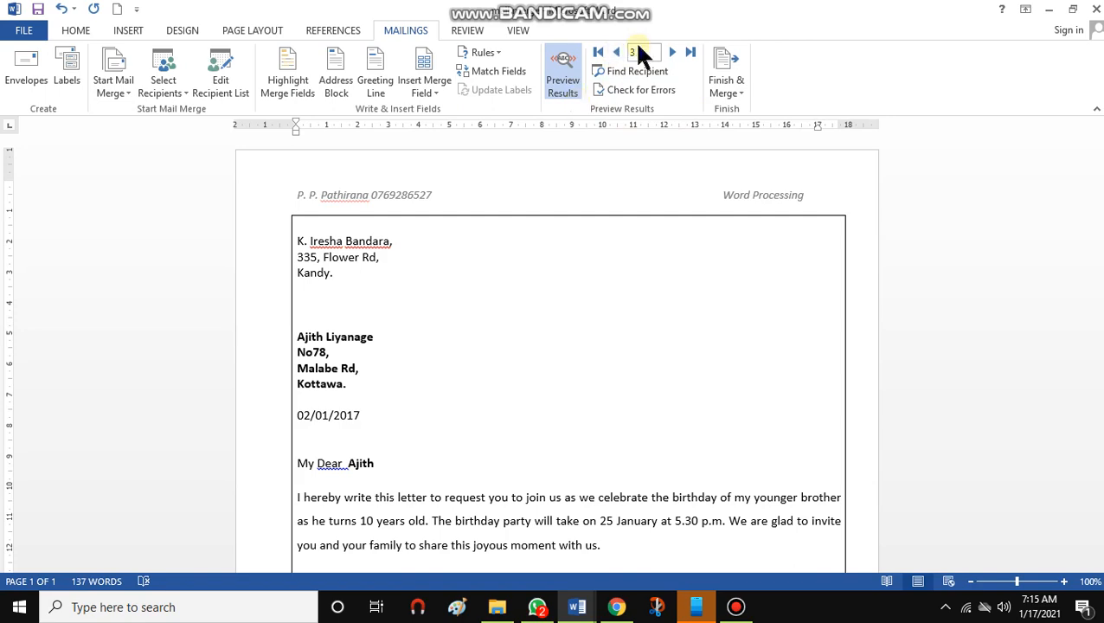
Finish the merge by editing individual documents, merging all records into a new document
scroll(562, 437, down, 8)
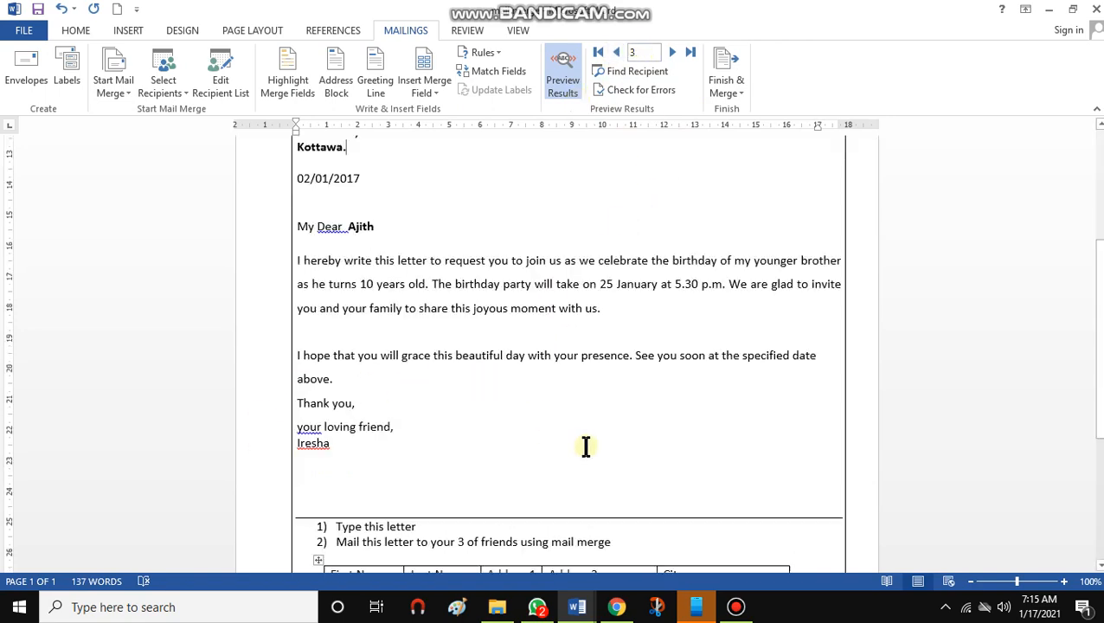
click(988, 583)
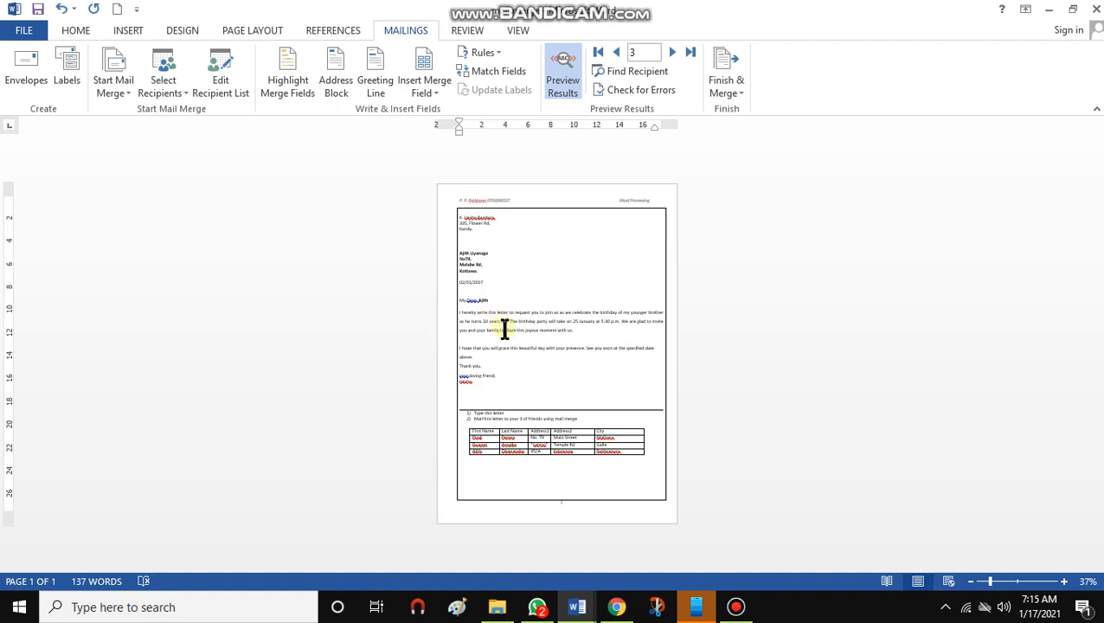
click(723, 80)
click(749, 111)
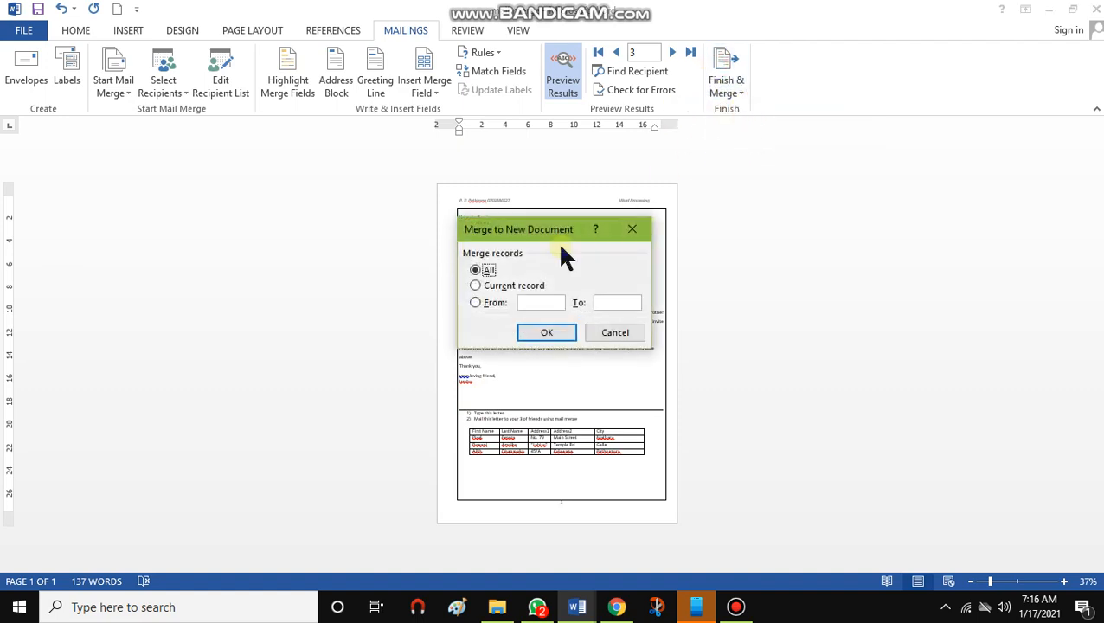
click(555, 331)
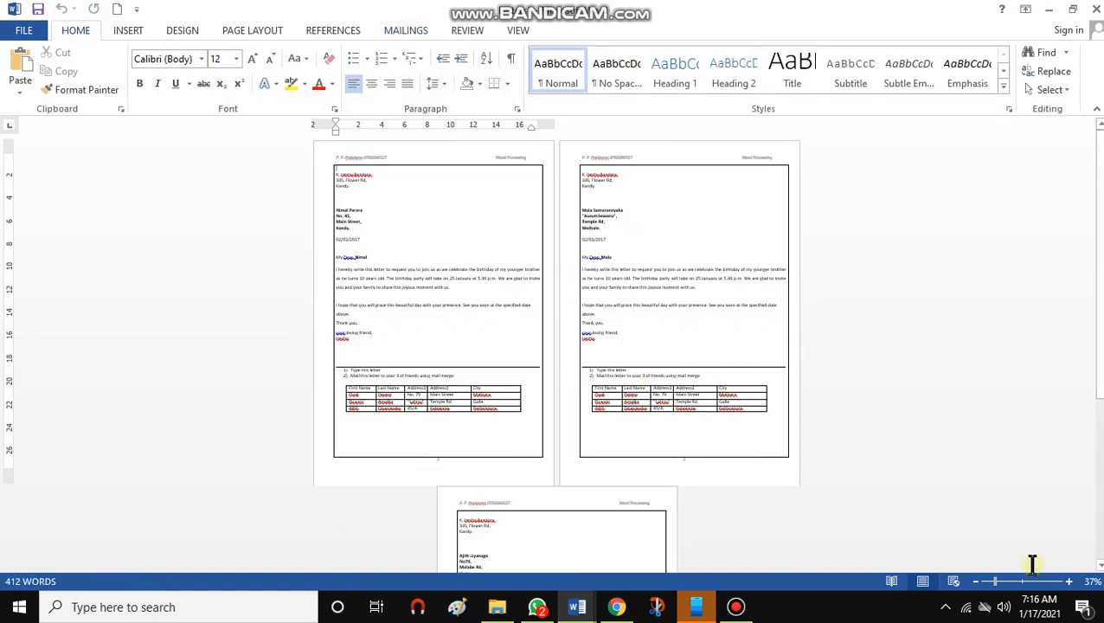
mouse_move(1096, 347)
mouse_down()
mouse_move(1086, 541)
mouse_move(1089, 329)
mouse_up()
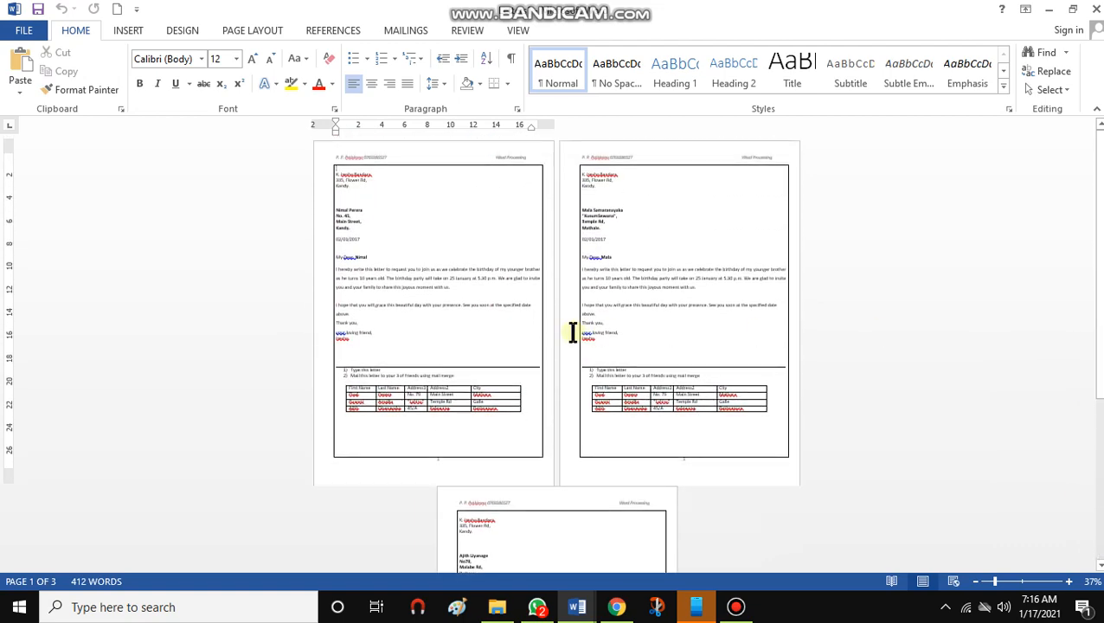